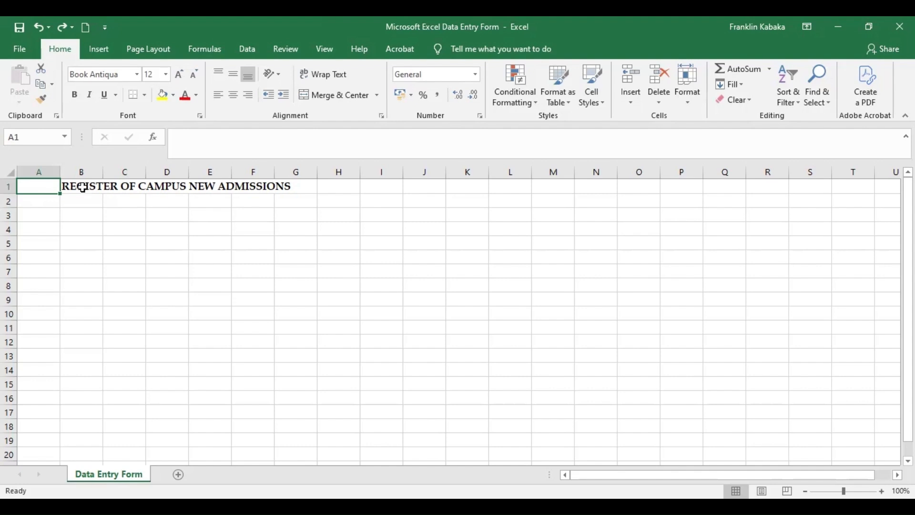
# - Change the font colour of the register title in B1:G1 to red
pyautogui.moveTo(68, 186); pyautogui.dragTo(297, 180)
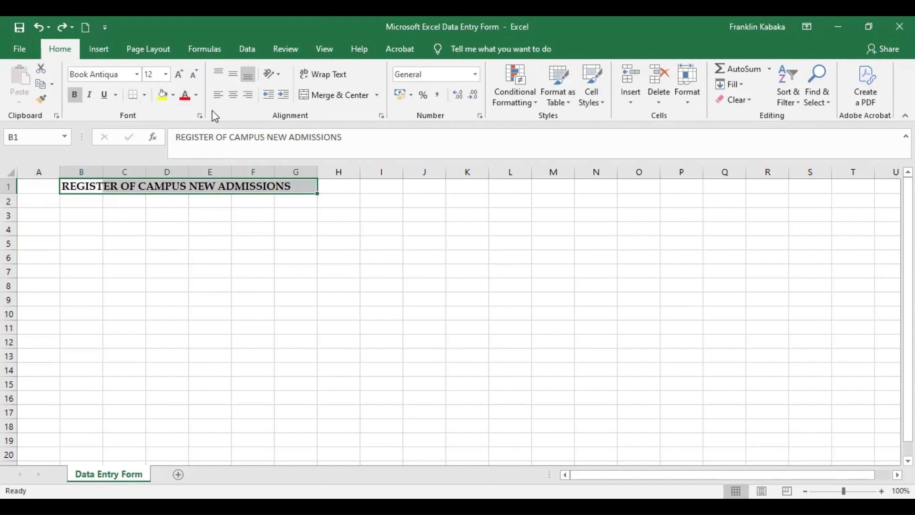
pyautogui.click(183, 97)
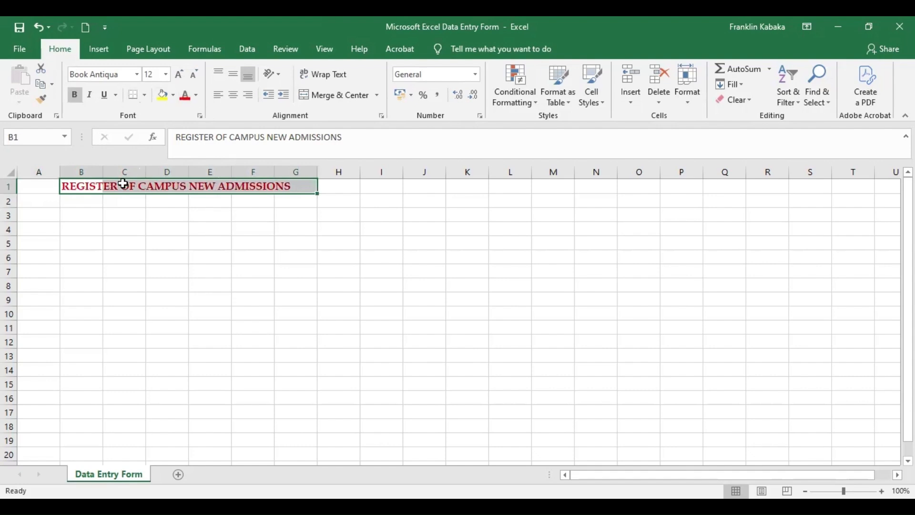
# - Enter the column headers Name, Age and Course in cells B2 to D2, below the register title
pyautogui.click(84, 207)
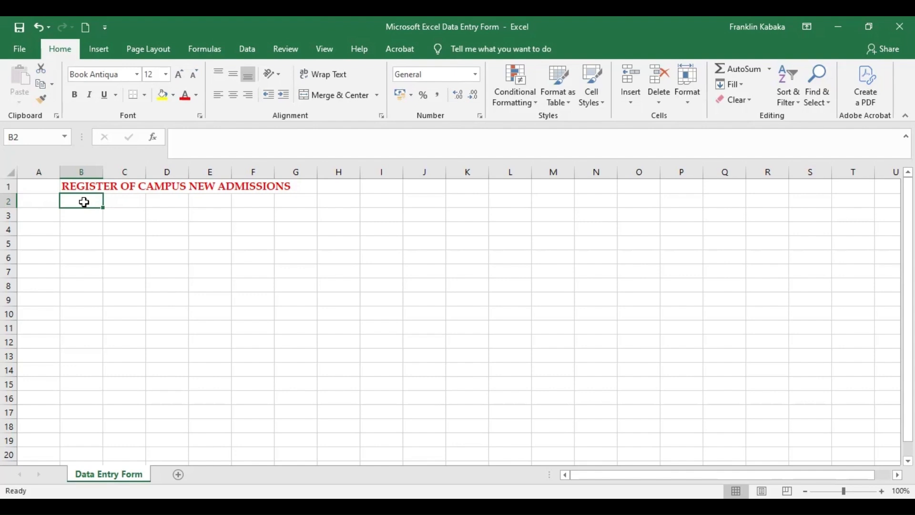
pyautogui.write('Na')
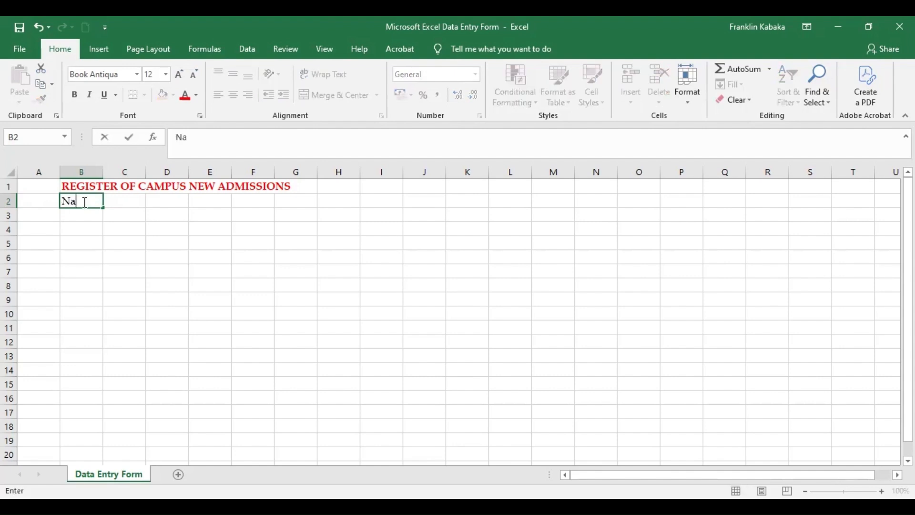
pyautogui.write('me')
pyautogui.press('Tab')
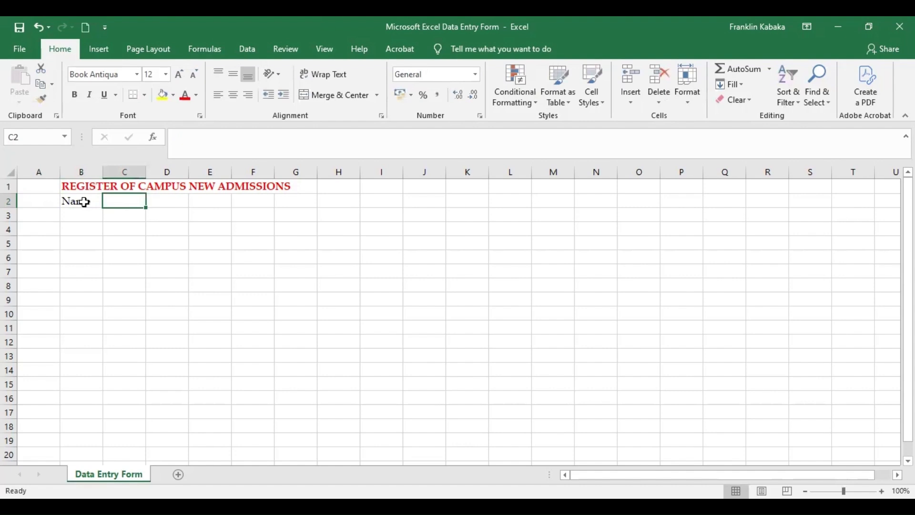
pyautogui.write('Age')
pyautogui.press('Tab')
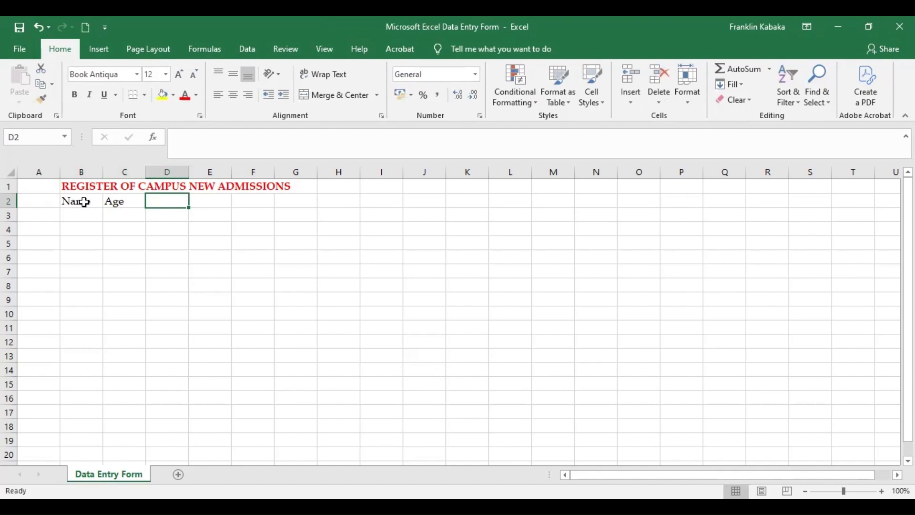
pyautogui.write('Course')
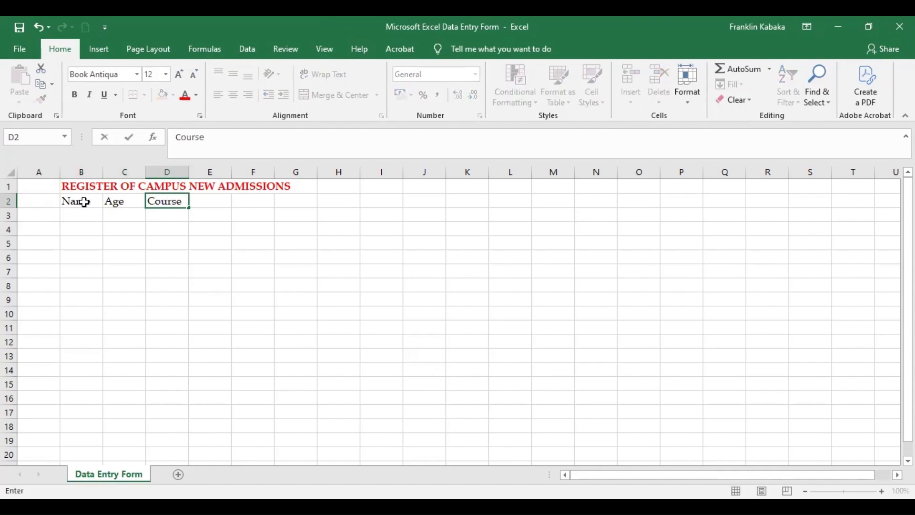
pyautogui.press('Tab')
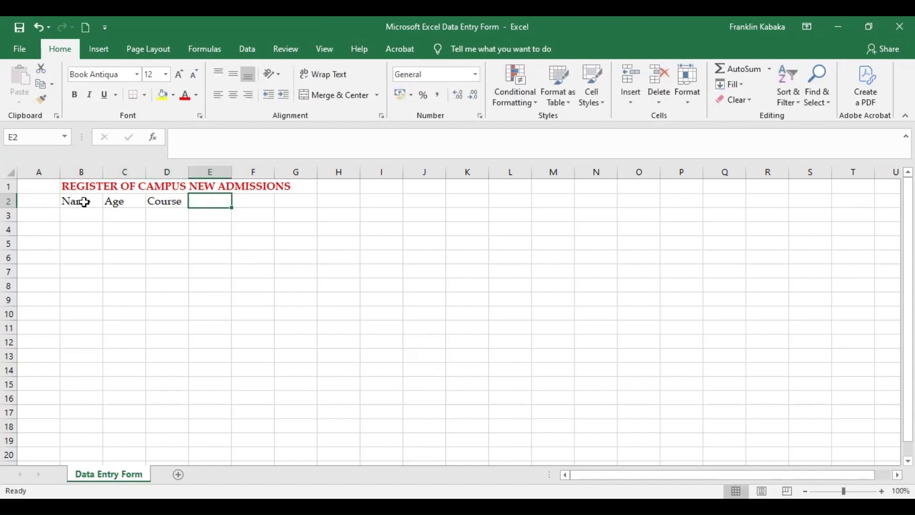
# - Enter the headers ID No in E2 and Joining Date in F2, and fit column F's width to its text
pyautogui.press('capslock')
pyautogui.write('ID')
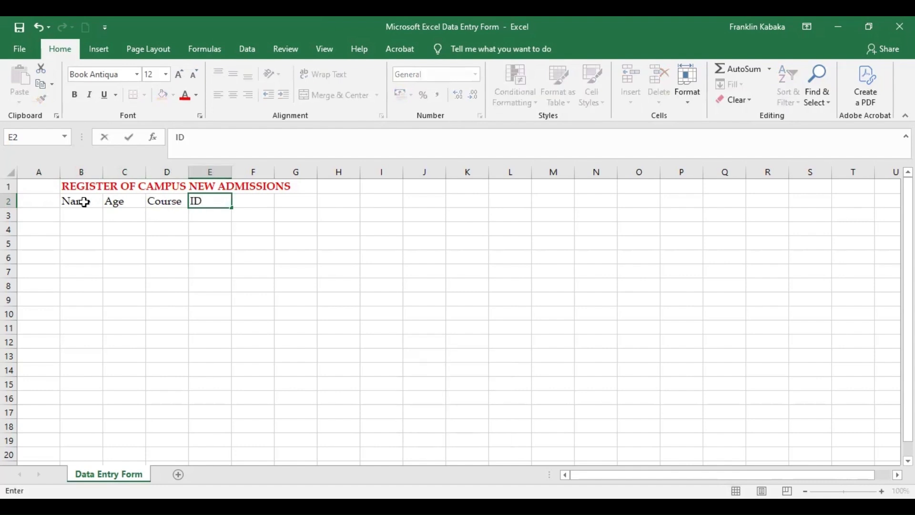
pyautogui.write(' No')
pyautogui.press('Tab')
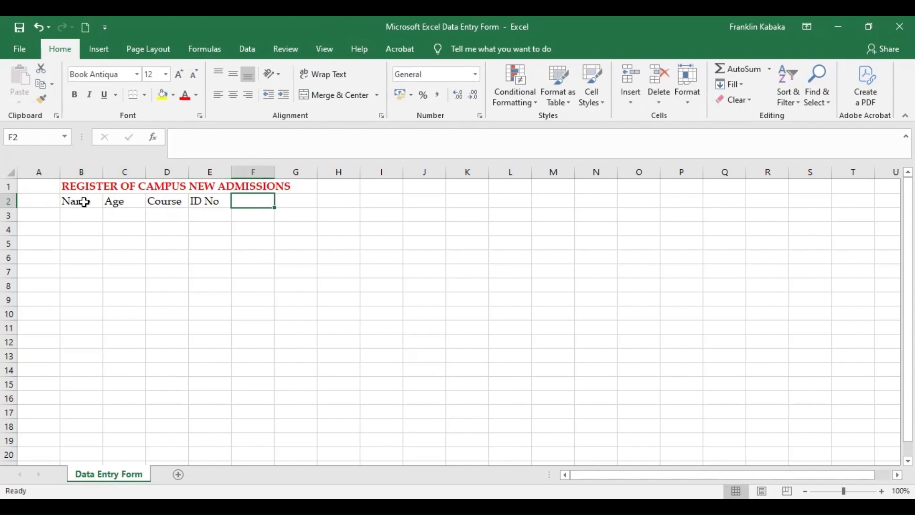
pyautogui.write('Joining')
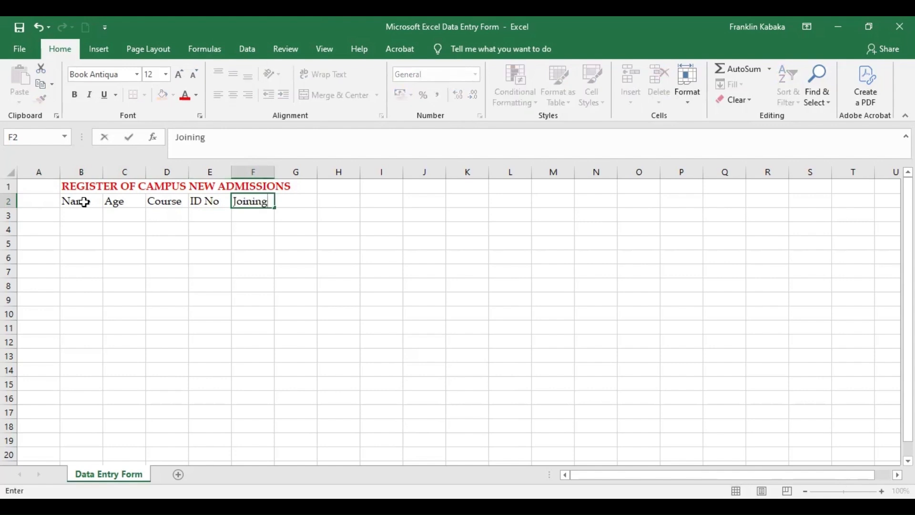
pyautogui.write(' Date')
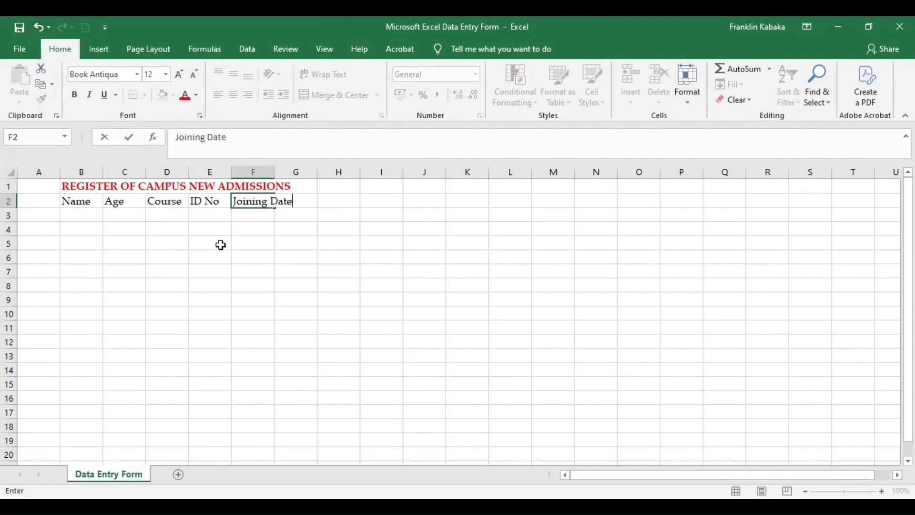
pyautogui.click(220, 245)
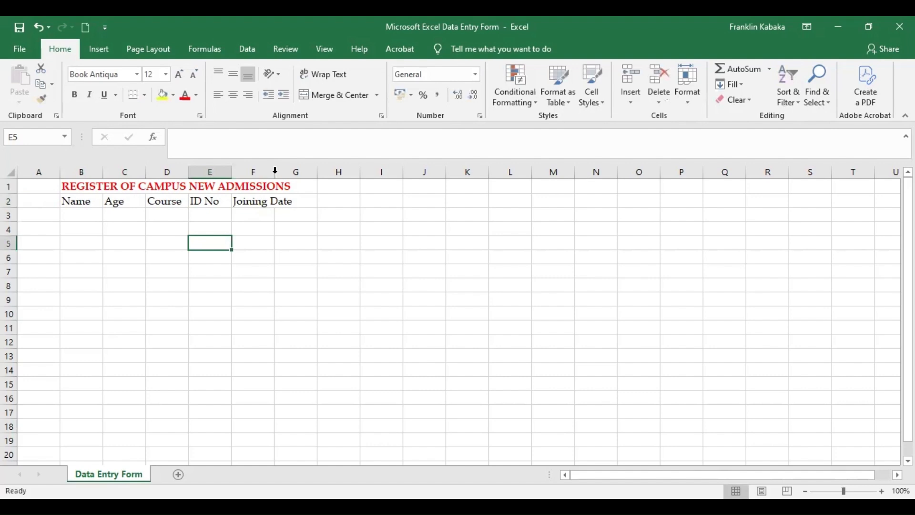
pyautogui.doubleClick(275, 171)
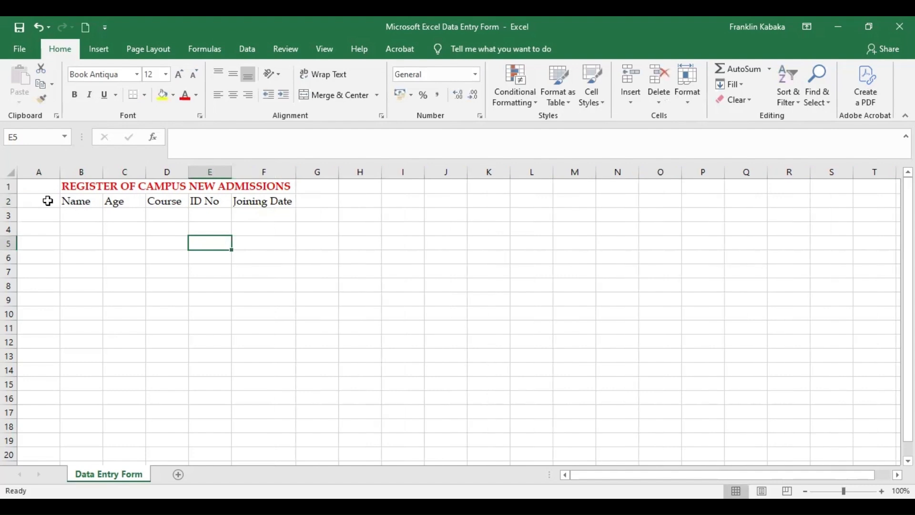
# - Make the five column headers in B2:F2 bold
pyautogui.click(82, 198)
pyautogui.moveTo(82, 198); pyautogui.dragTo(273, 200)
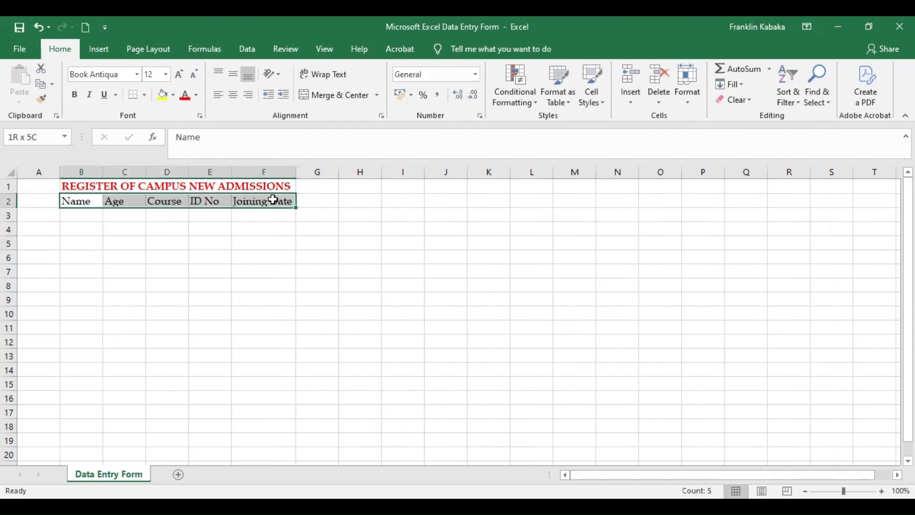
pyautogui.click(77, 96)
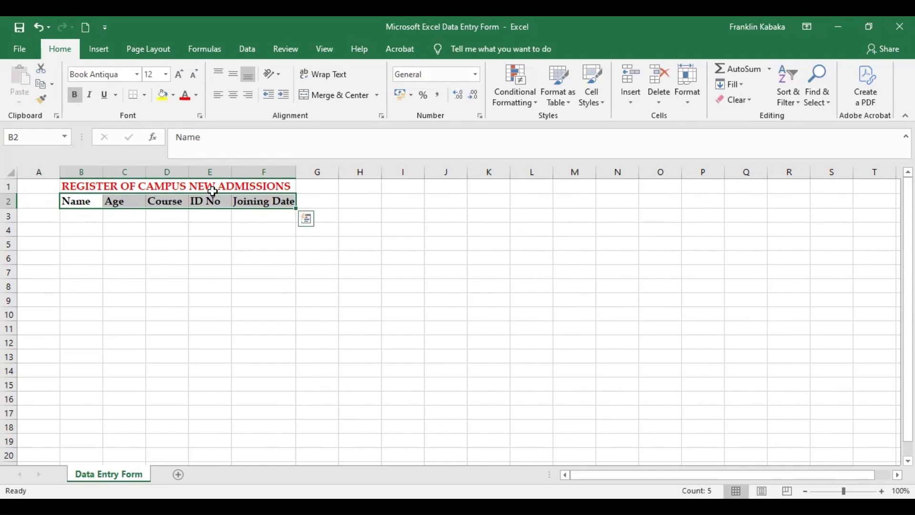
pyautogui.click(72, 217)
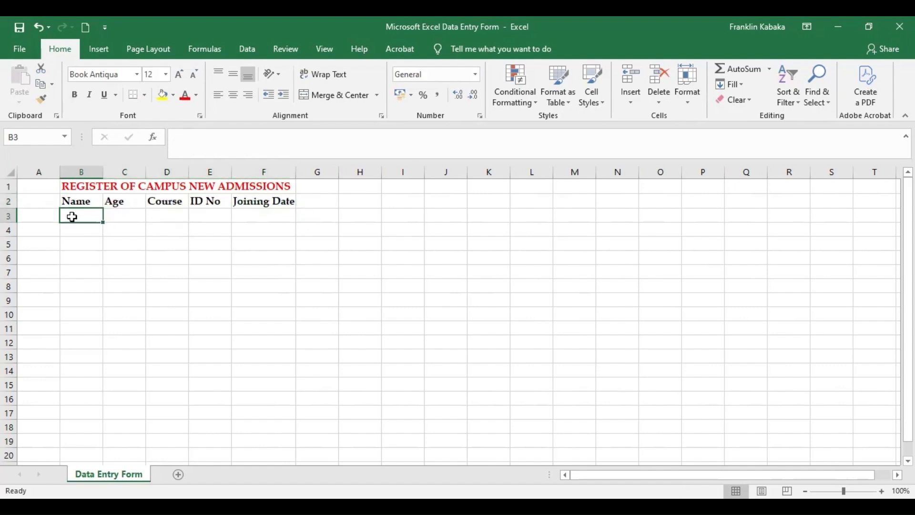
# - Convert the header range B2:F2 into a table, with the option that the table has headers enabled
pyautogui.click(88, 205)
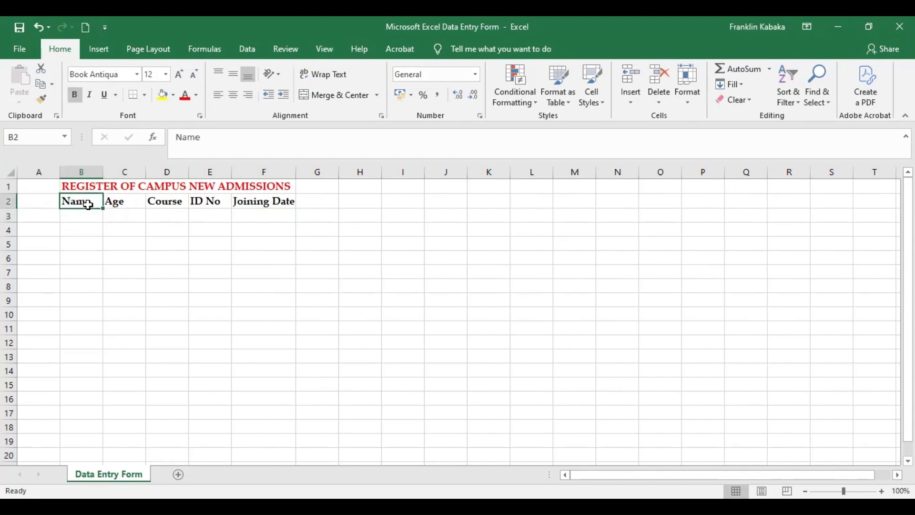
pyautogui.moveTo(80, 205); pyautogui.dragTo(271, 204)
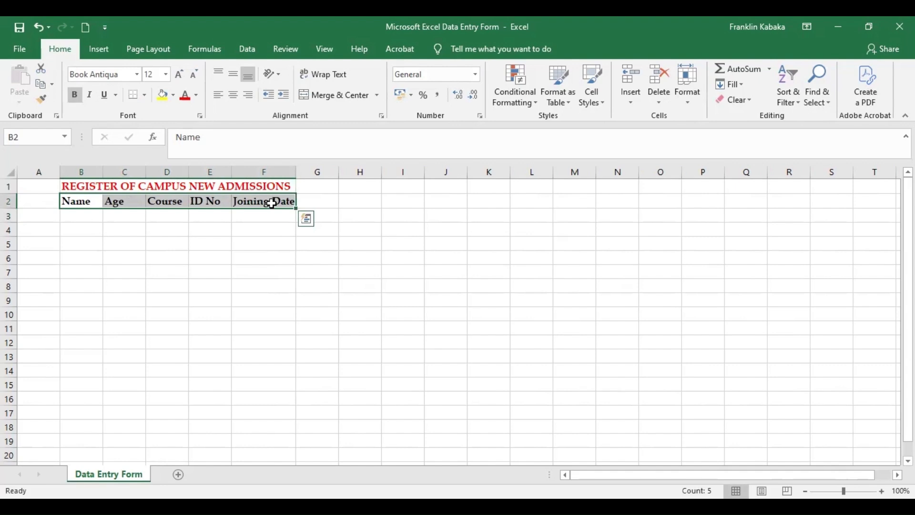
pyautogui.hotkey('ctrl', 't')
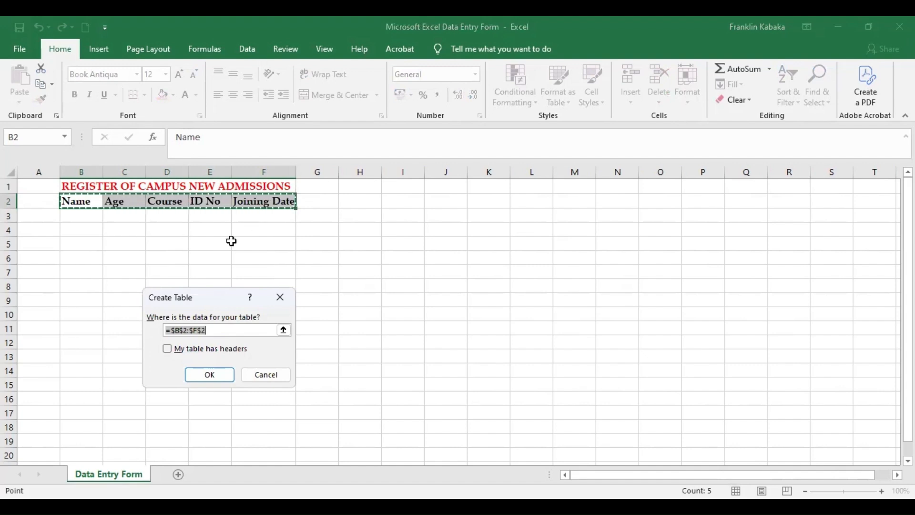
pyautogui.click(167, 350)
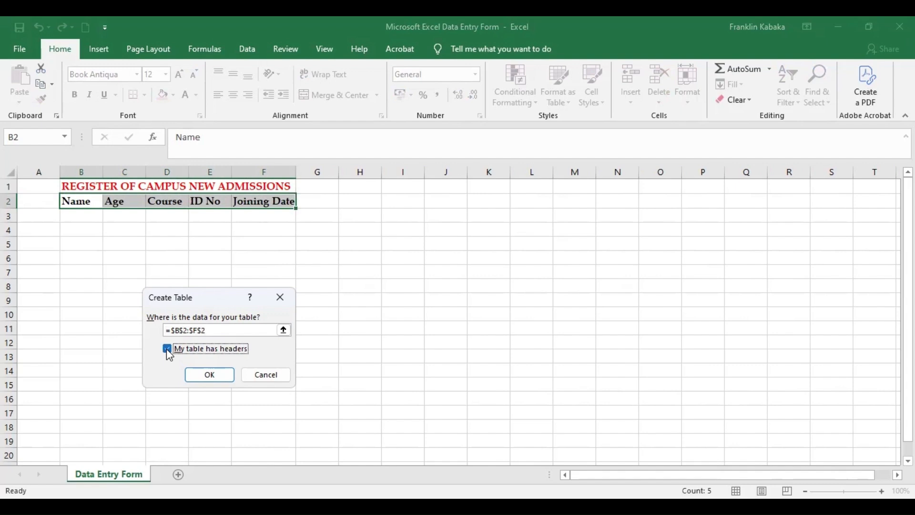
pyautogui.click(212, 375)
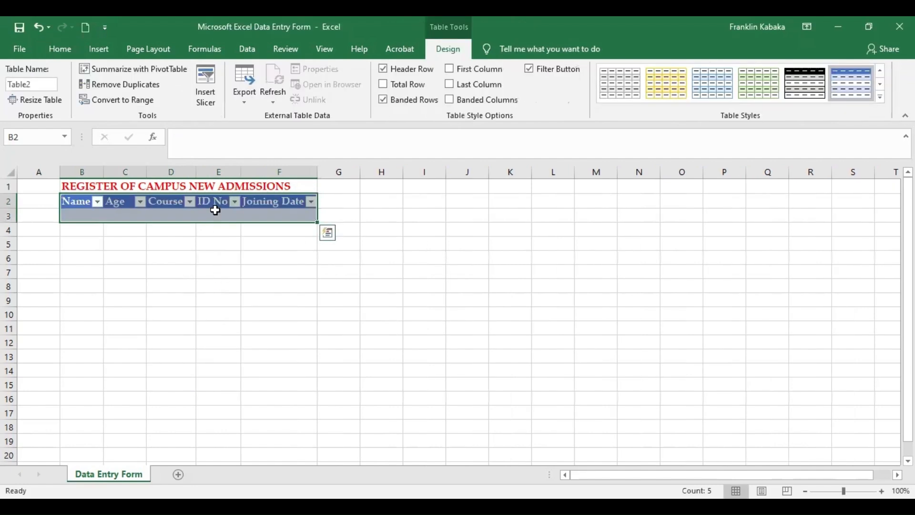
pyautogui.click(215, 211)
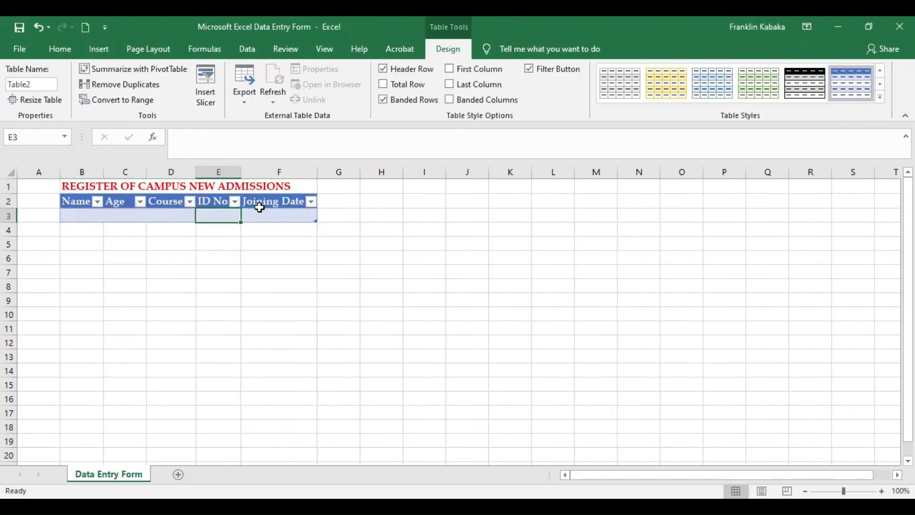
pyautogui.click(80, 217)
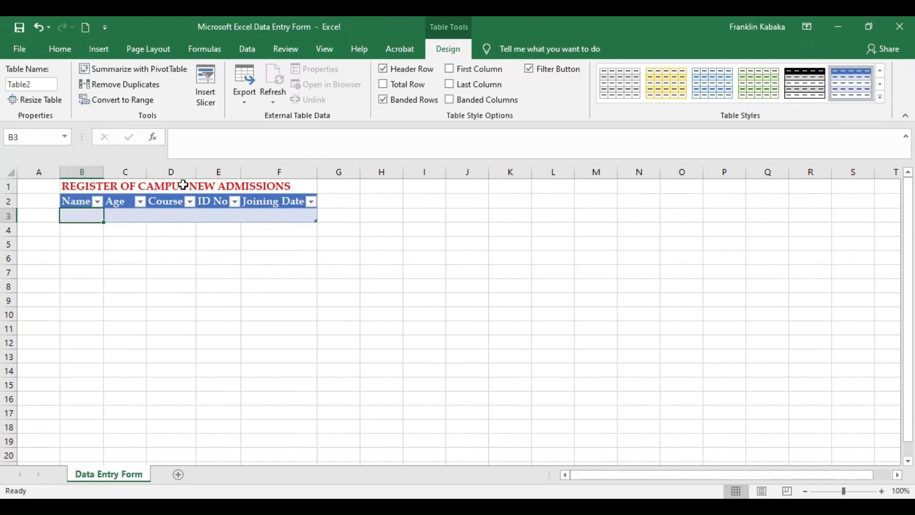
pyautogui.click(62, 51)
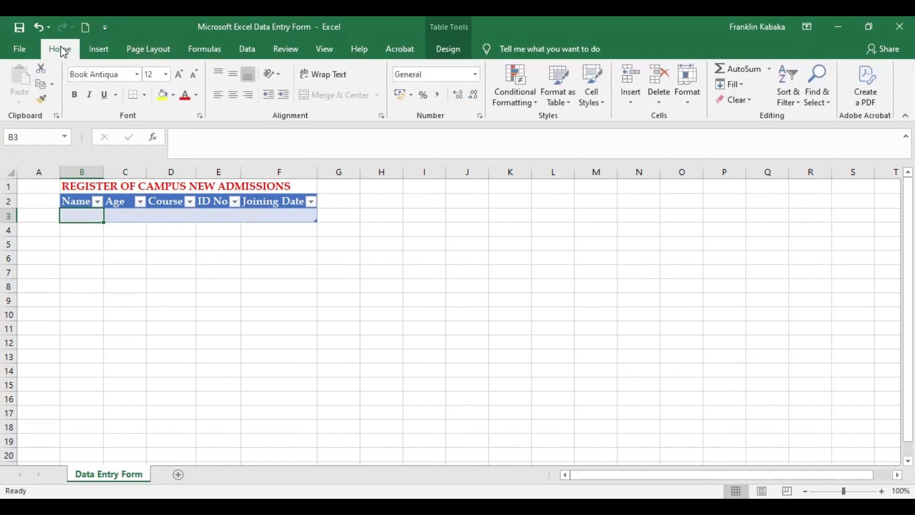
pyautogui.click(73, 200)
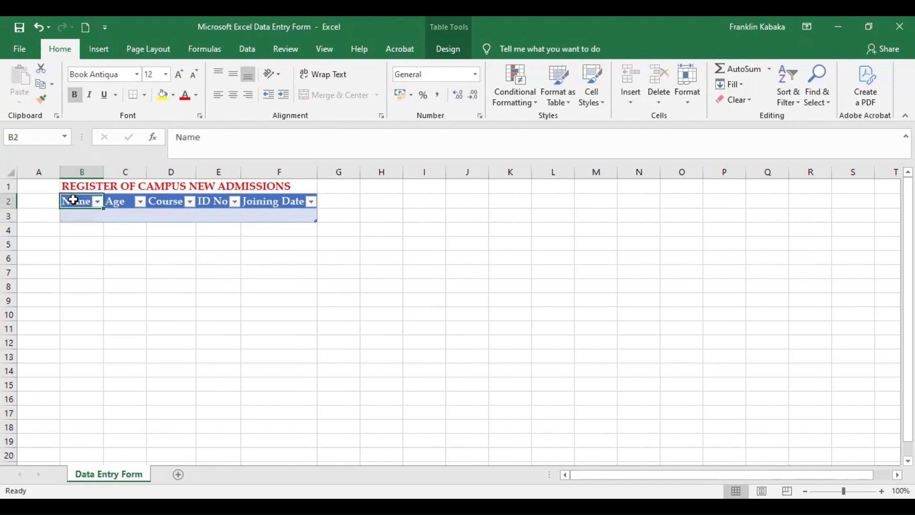
pyautogui.moveTo(86, 202); pyautogui.dragTo(193, 213)
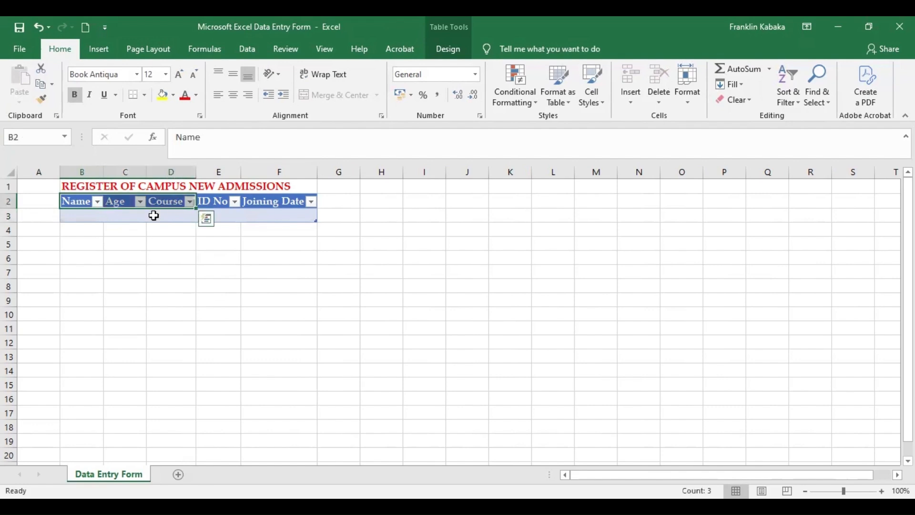
pyautogui.click(134, 215)
pyautogui.click(78, 200)
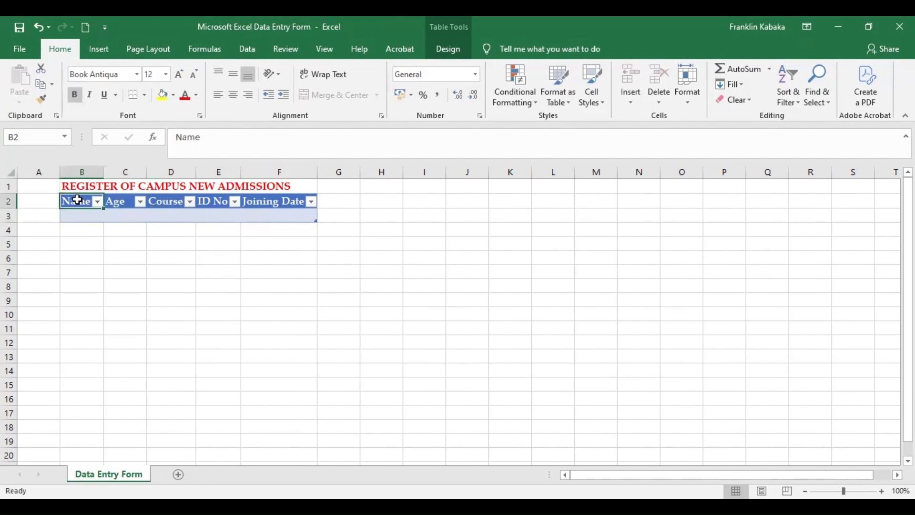
# - Add the Form command from Commands Not in the Ribbon to the Quick Access Toolbar for all documents
pyautogui.click(105, 29)
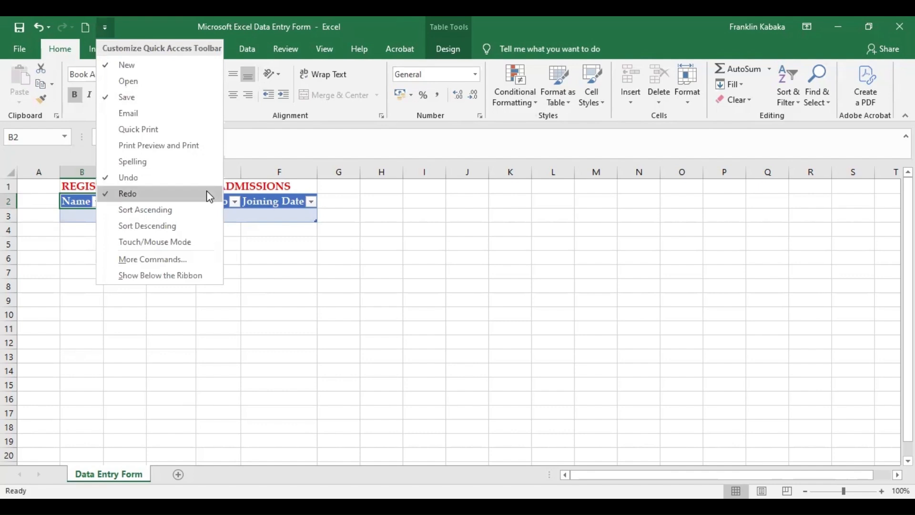
pyautogui.click(158, 261)
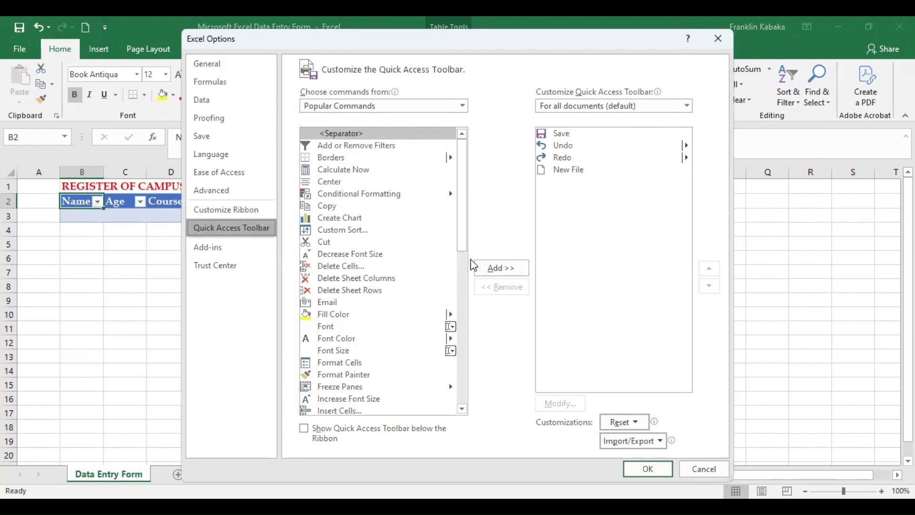
pyautogui.click(462, 106)
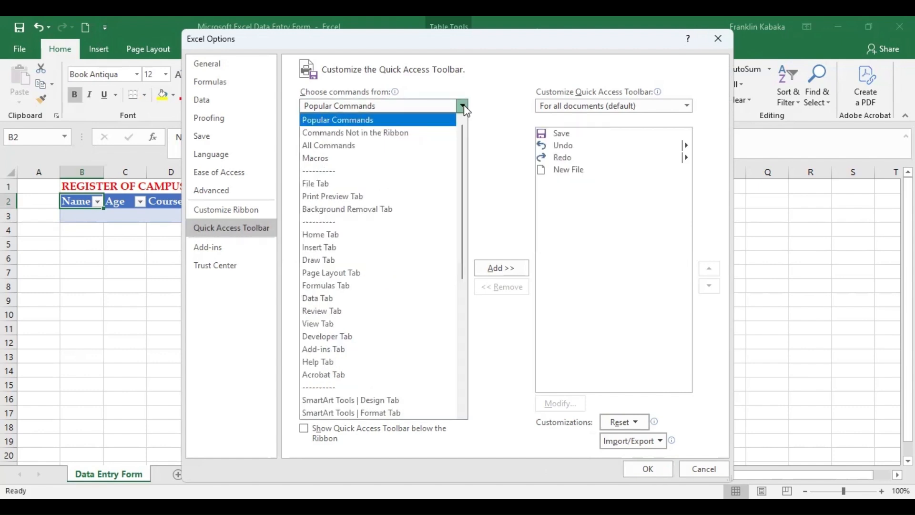
pyautogui.click(372, 133)
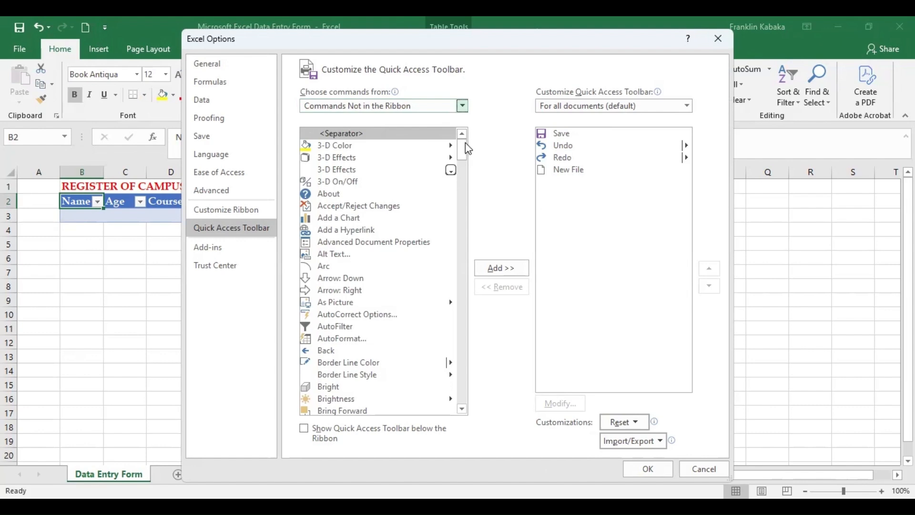
pyautogui.moveTo(464, 147); pyautogui.dragTo(463, 216)
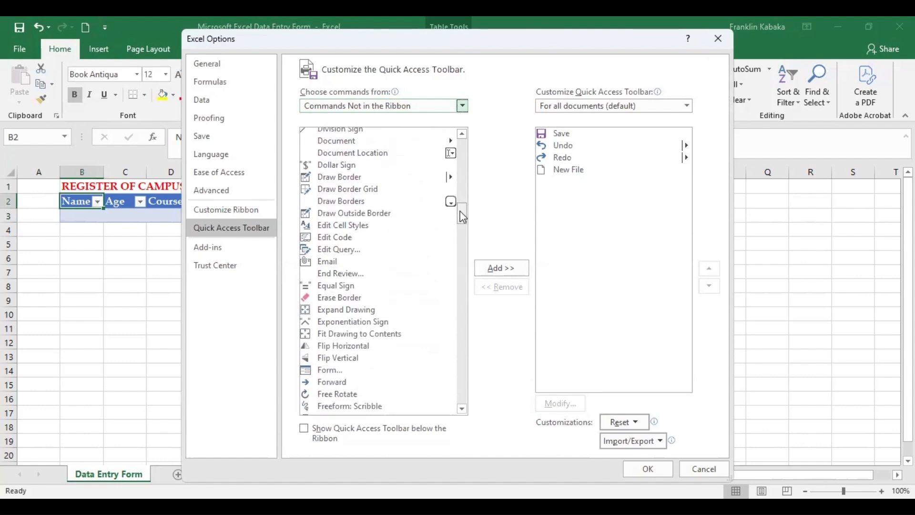
pyautogui.click(329, 371)
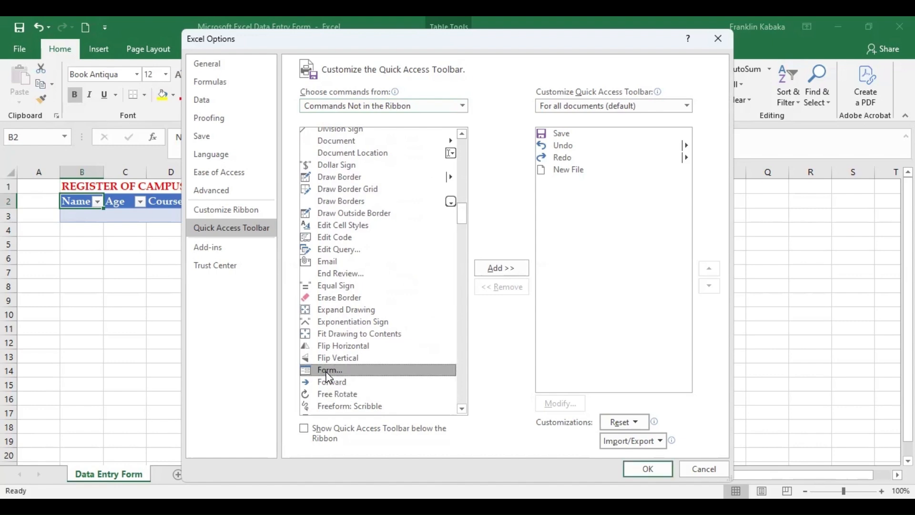
pyautogui.click(496, 275)
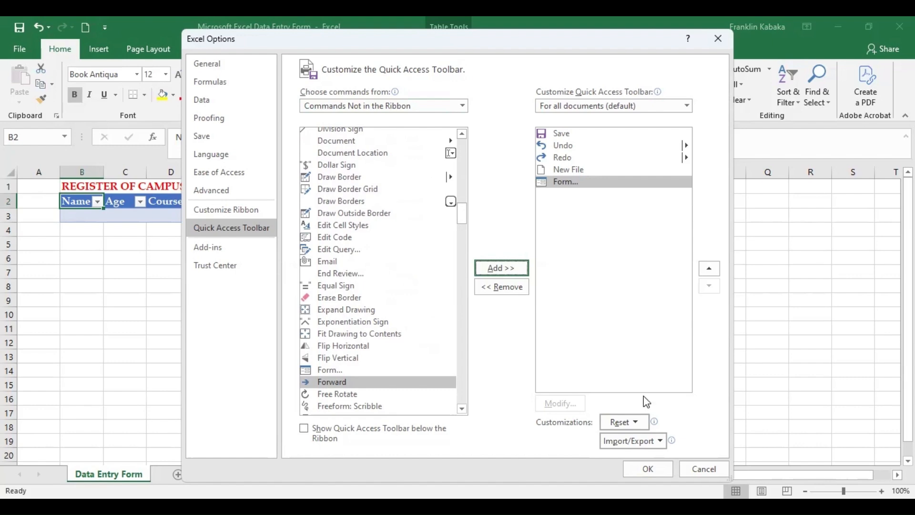
pyautogui.click(647, 469)
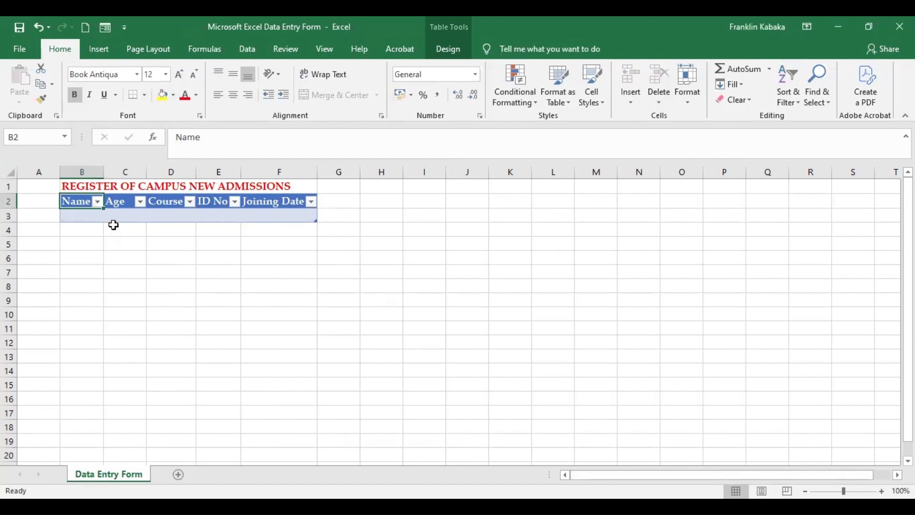
# - Enter the first student's full name, age 20 and course Management in cells B3 to D3
pyautogui.keyDown('shift'); pyautogui.click(87, 208); pyautogui.keyUp('shift')
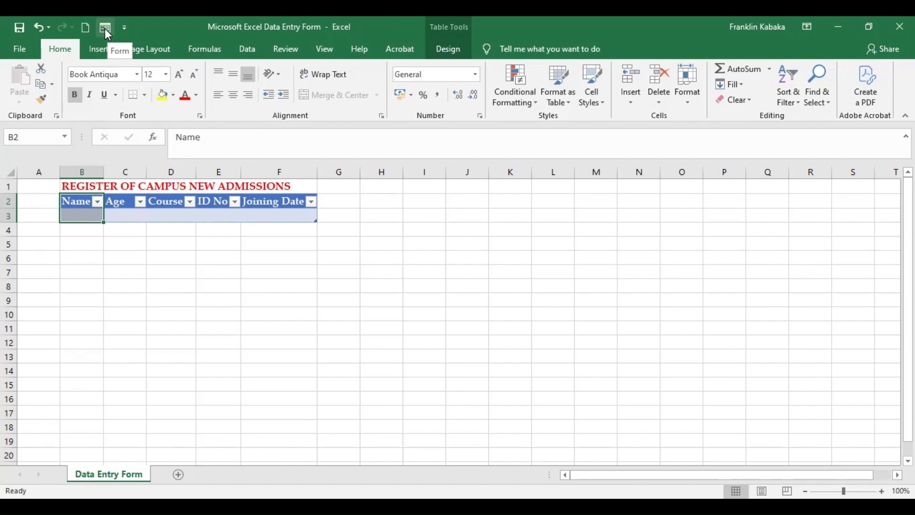
pyautogui.click(76, 216)
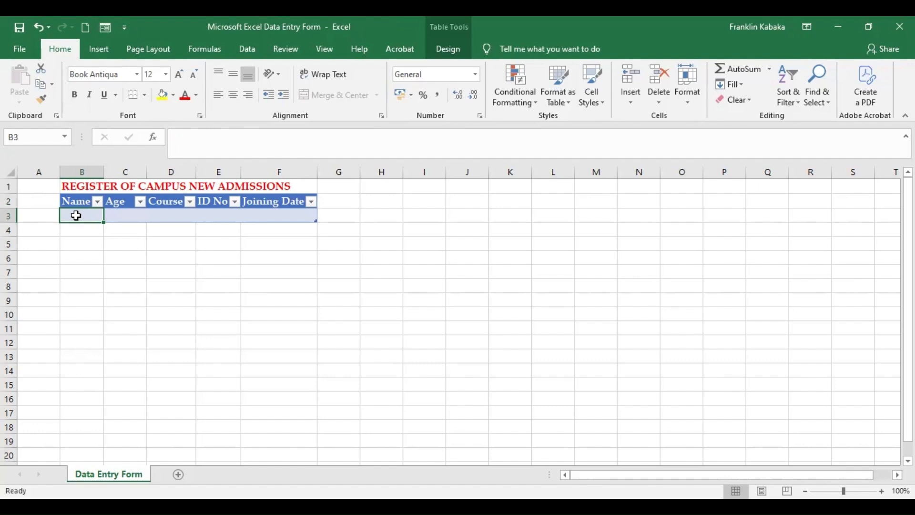
pyautogui.write('Angel')
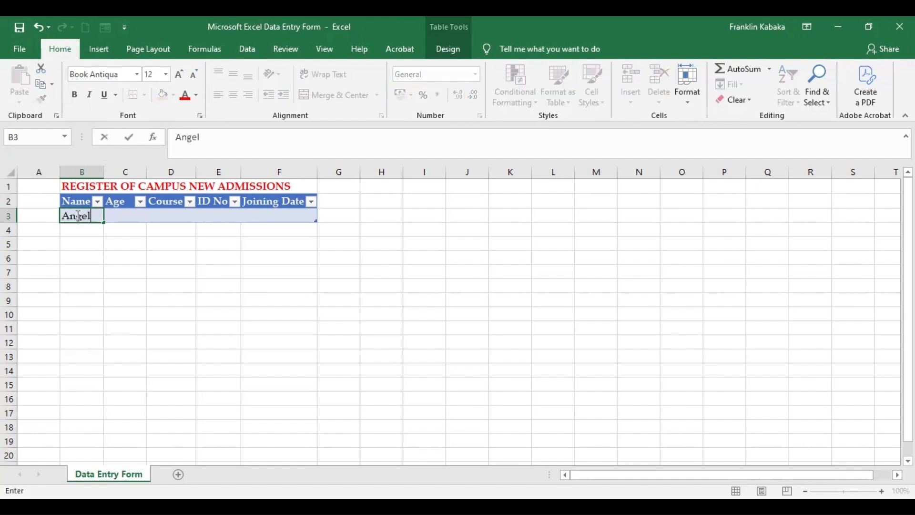
pyautogui.write('a Paul')
pyautogui.press('Tab')
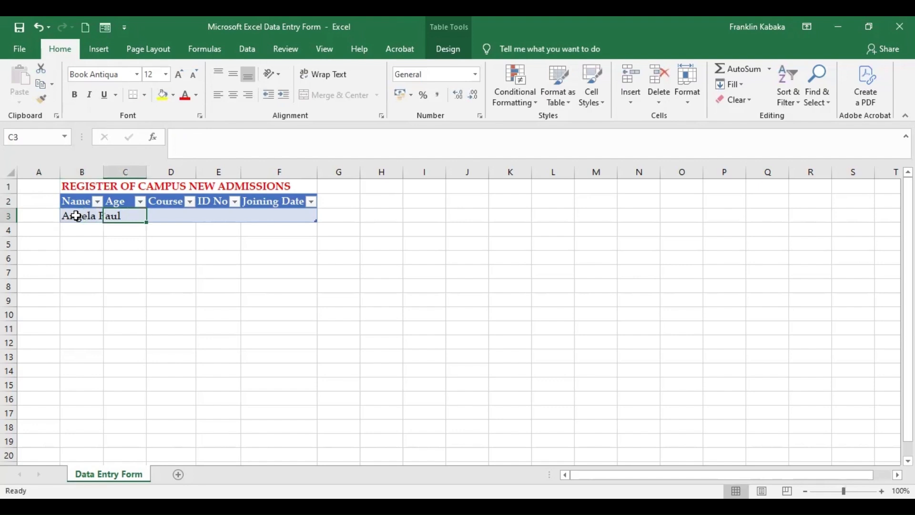
pyautogui.write('20')
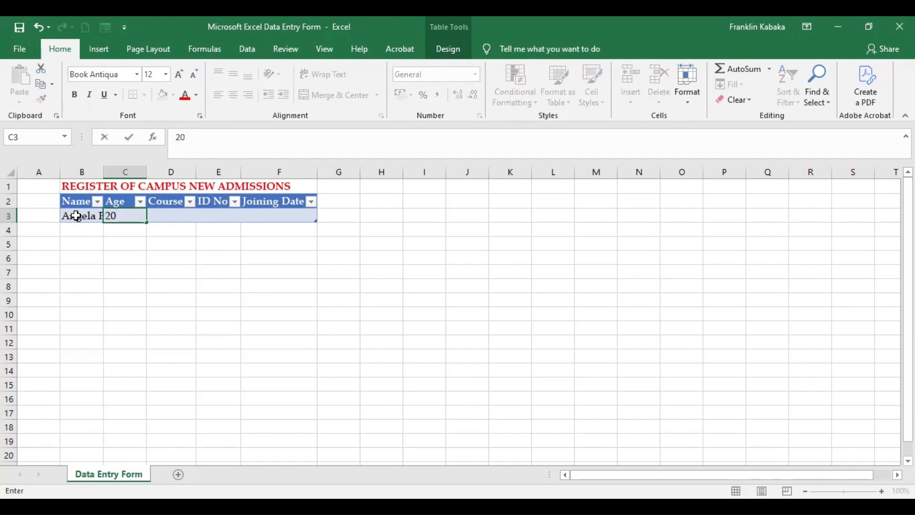
pyautogui.press('Tab')
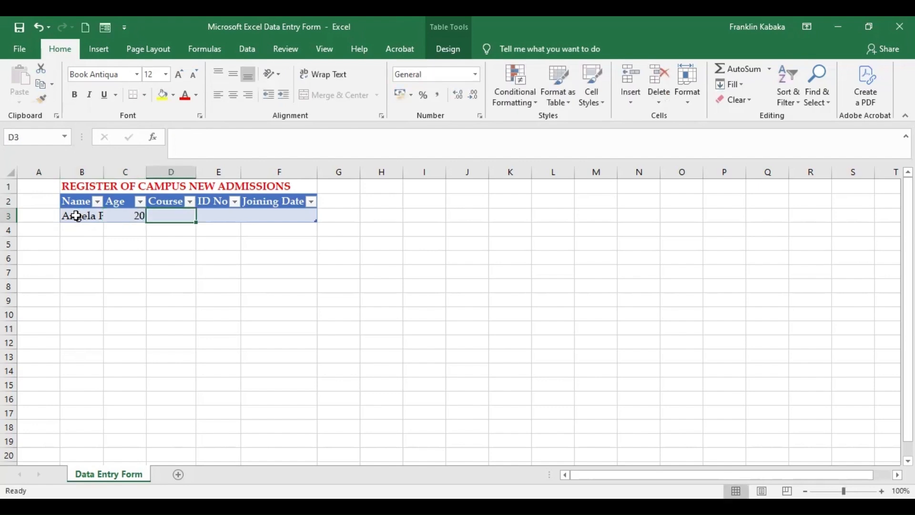
pyautogui.write('Manage')
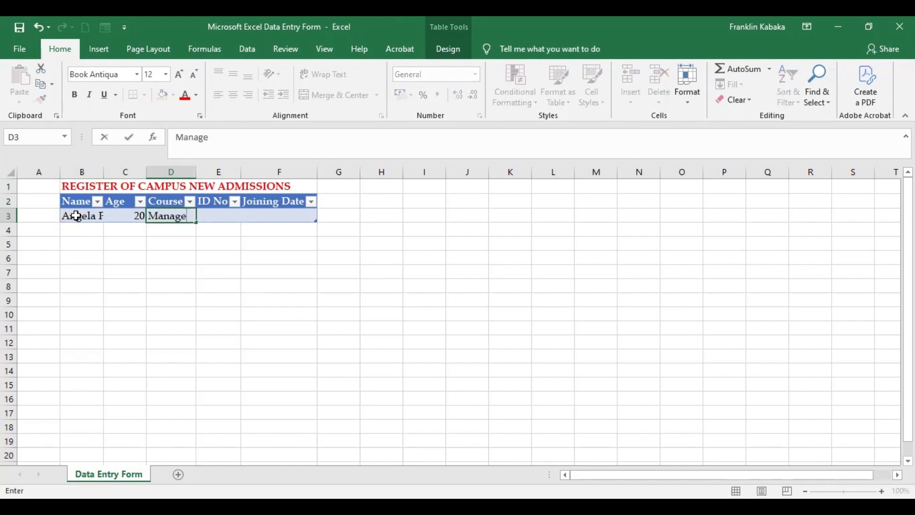
pyautogui.write('ment')
pyautogui.press('Tab')
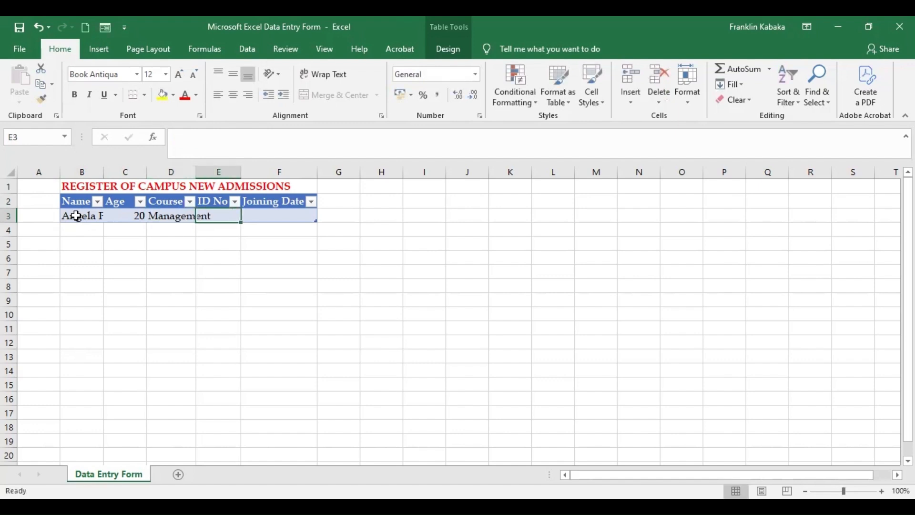
# - Enter the first student's ID number in E3 and the joining date 12/01/2025 in F3
pyautogui.write('202')
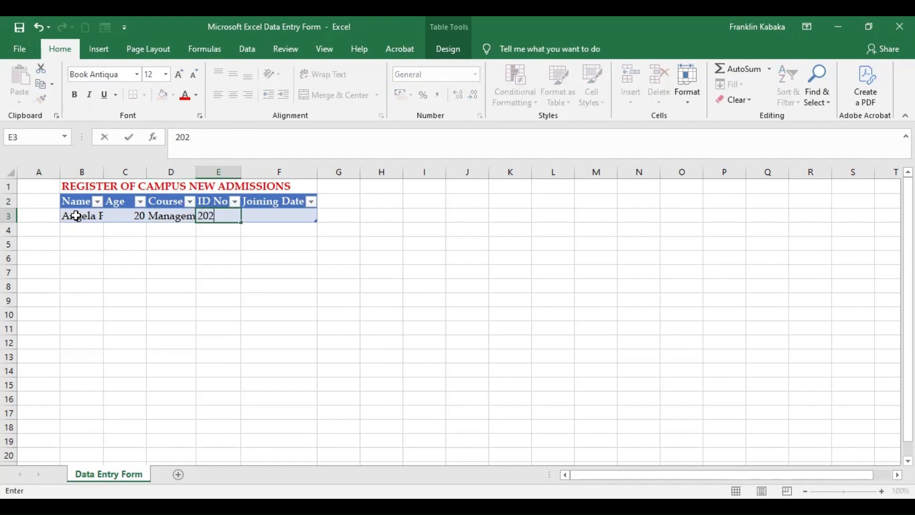
pyautogui.write('5001')
pyautogui.press('Tab')
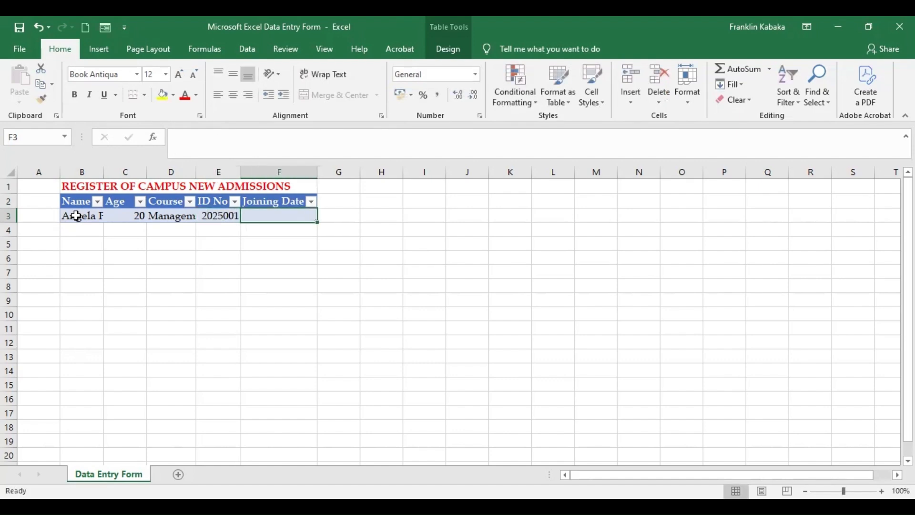
pyautogui.write('12/')
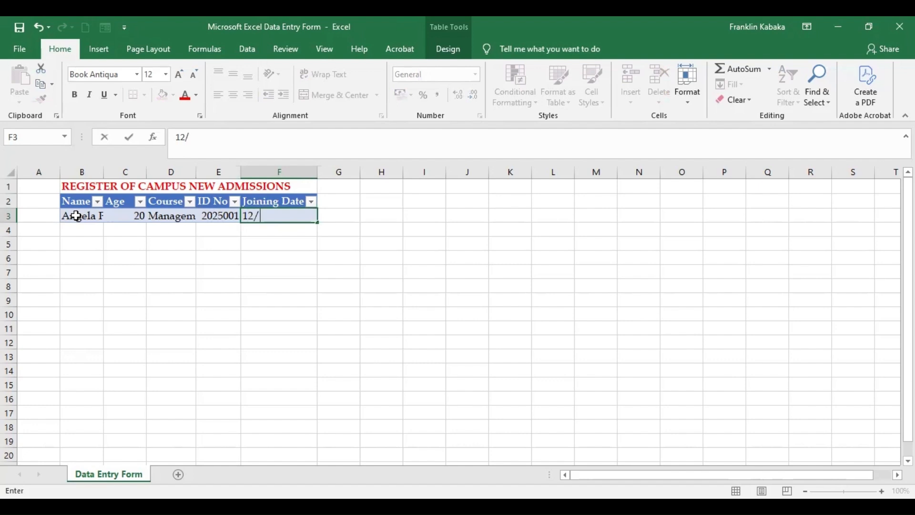
pyautogui.write('01/2025')
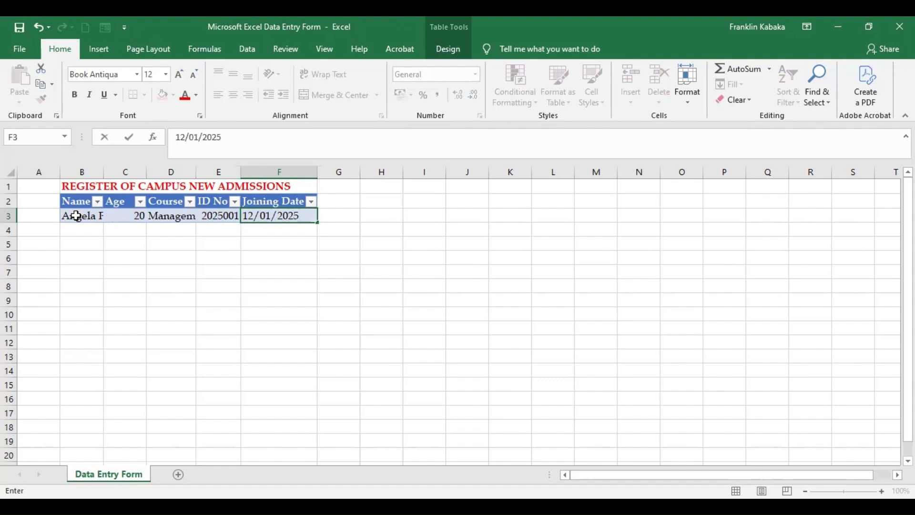
pyautogui.press('Return')
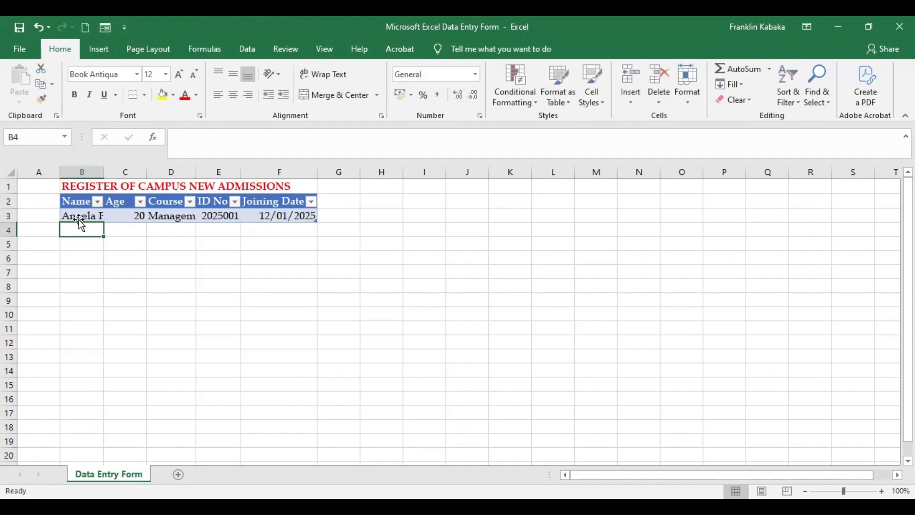
# - Widen columns B and D so that the student's name and course fit inside their cells
pyautogui.doubleClick(103, 168)
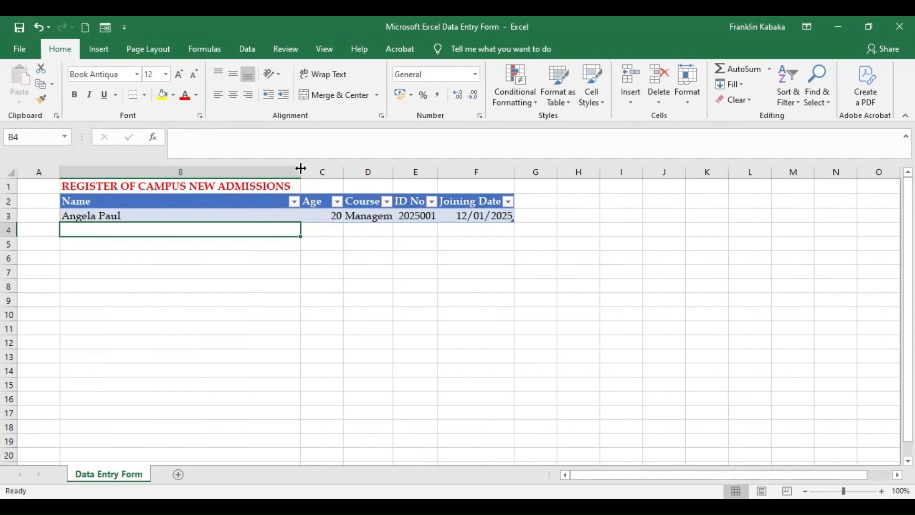
pyautogui.moveTo(301, 168); pyautogui.dragTo(222, 169)
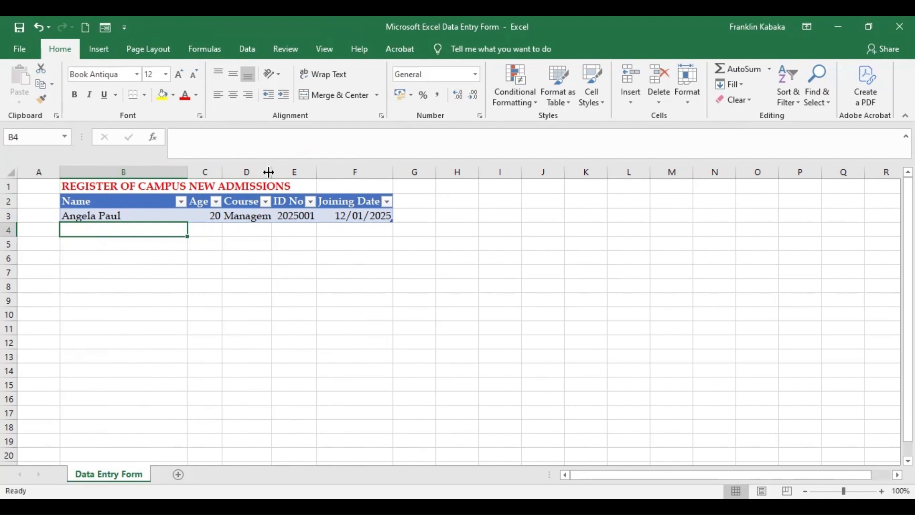
pyautogui.moveTo(272, 172); pyautogui.dragTo(290, 172)
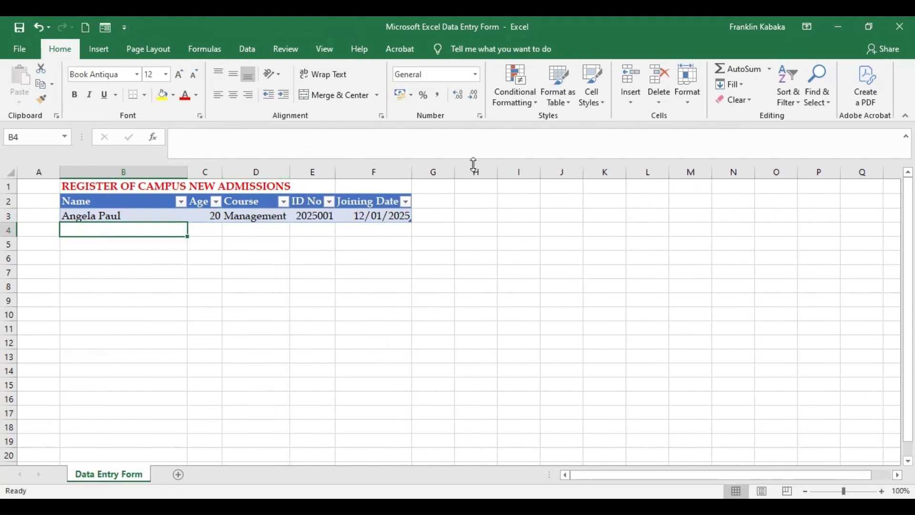
# - Start a new record in the table's data form with the second student's full name, age 18 and course Medicine
pyautogui.click(116, 215)
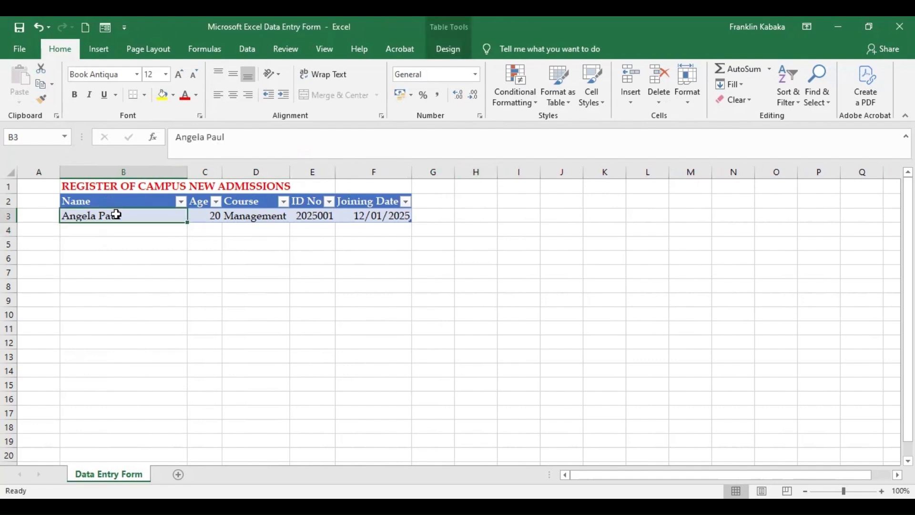
pyautogui.click(105, 28)
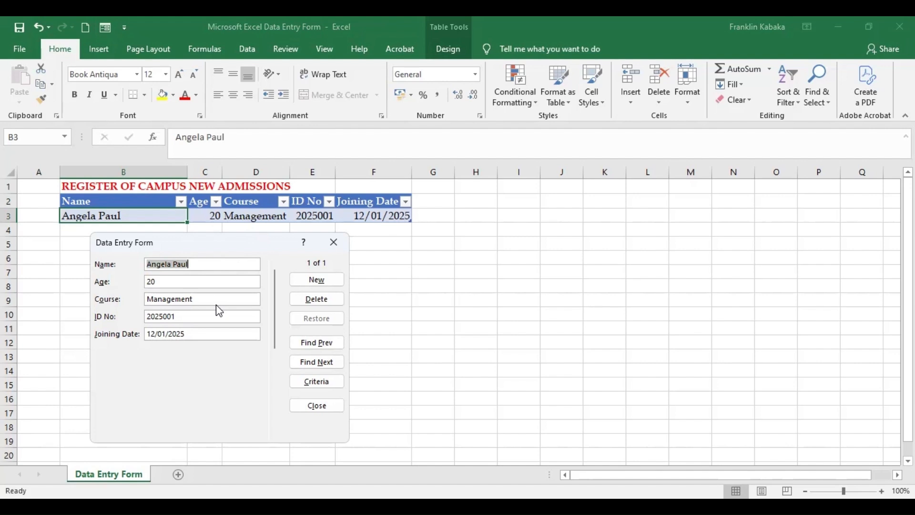
pyautogui.click(322, 280)
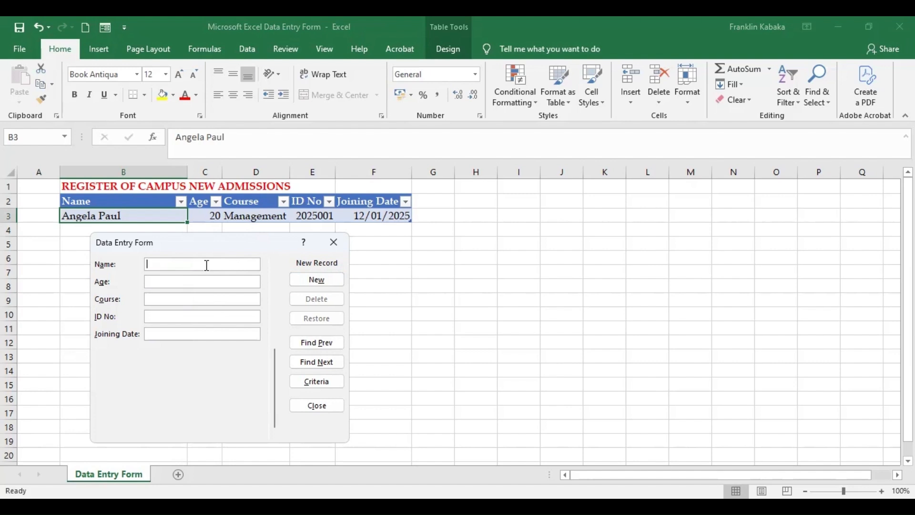
pyautogui.write('Jacky Smith')
pyautogui.press('Tab')
pyautogui.write('18')
pyautogui.press('Tab')
pyautogui.write('M')
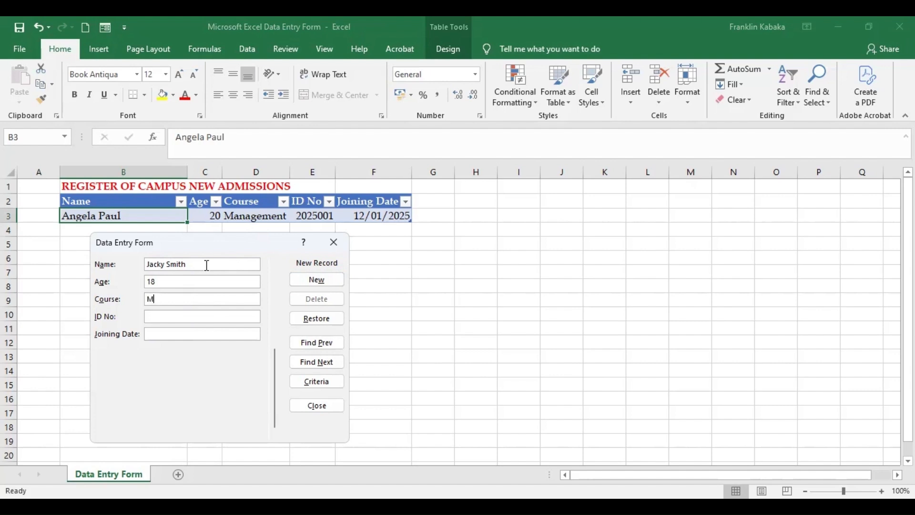
pyautogui.write('edicine')
# - Complete the second student's record with the ID number and joining date 13/01/2025, and add it to the table
pyautogui.press('Tab')
pyautogui.write('2025002')
pyautogui.press('Tab')
pyautogui.write('13/01/2025')
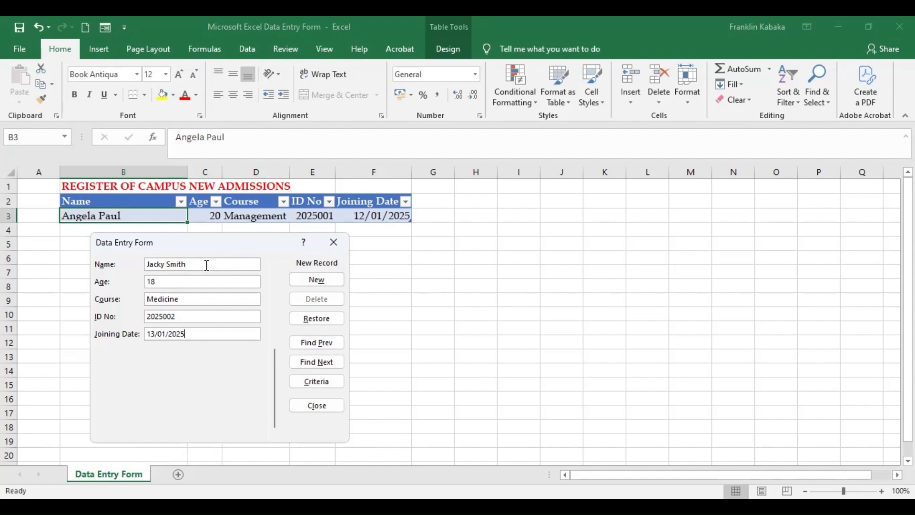
pyautogui.click(330, 282)
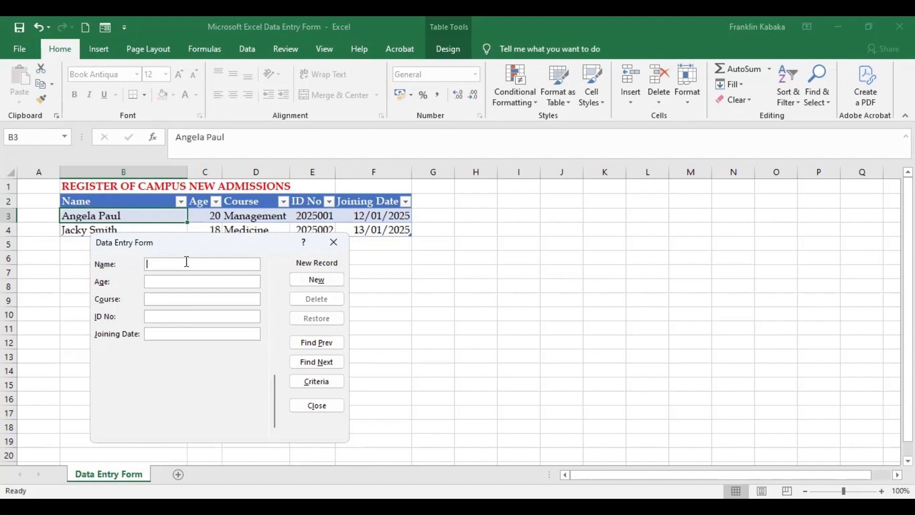
# - Fill in the third student's full name, age 21 and course Engineering in the blank record
pyautogui.write('Wilson')
pyautogui.click(187, 261)
pyautogui.write('Kamau')
pyautogui.press('Tab')
pyautogui.write('212')
pyautogui.press('BackSpace')
pyautogui.press('Tab')
pyautogui.write('Engin')
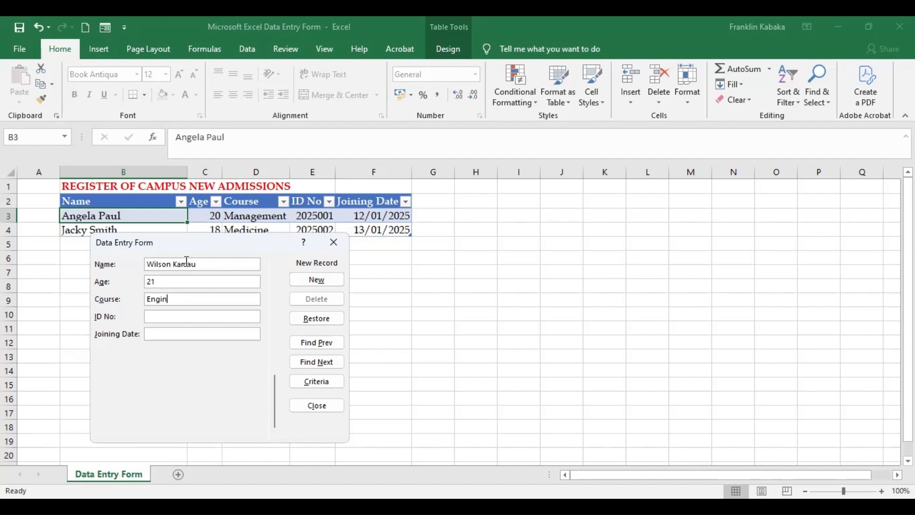
pyautogui.write('eerin')
pyautogui.write('g')
# - Add the third record with its ID number and joining date 14/01/2025, and move the form clear of the table rows
pyautogui.press('Tab')
pyautogui.write('202500')
pyautogui.write('14/01/2025')
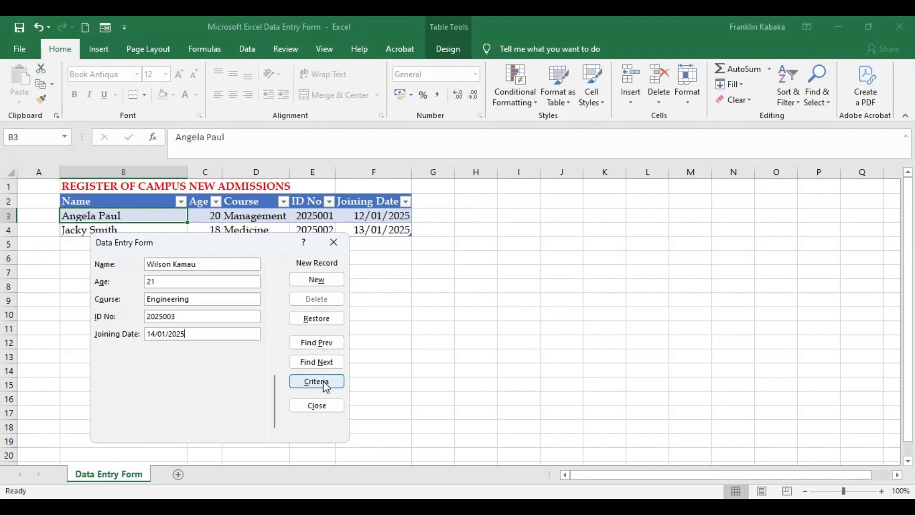
pyautogui.click(316, 281)
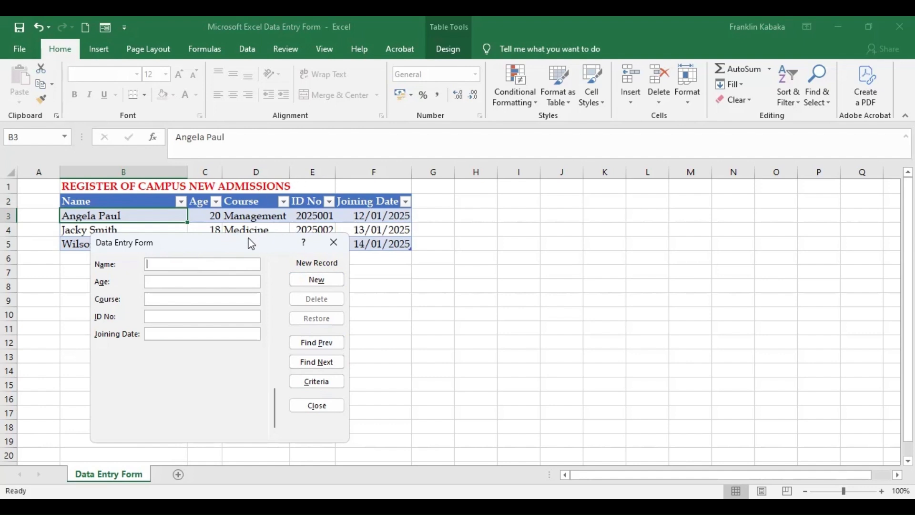
pyautogui.moveTo(250, 244); pyautogui.dragTo(254, 285)
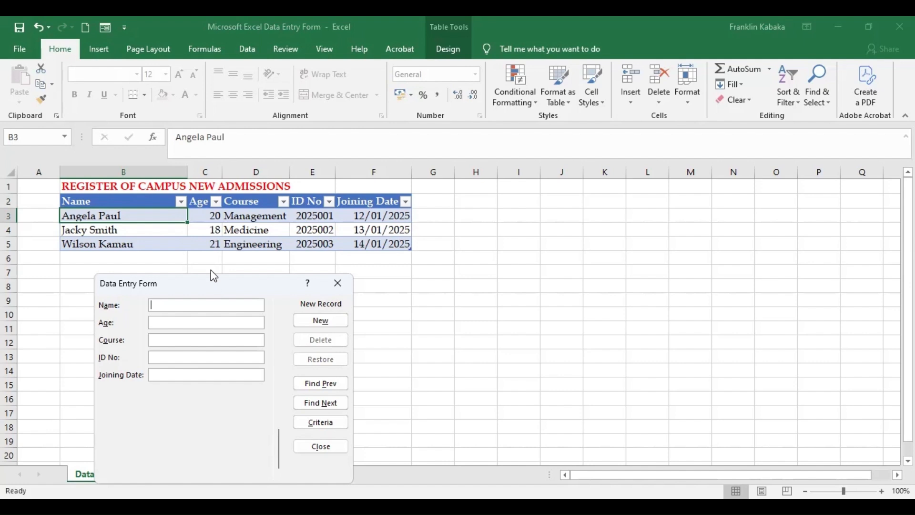
pyautogui.moveTo(217, 283); pyautogui.dragTo(211, 269)
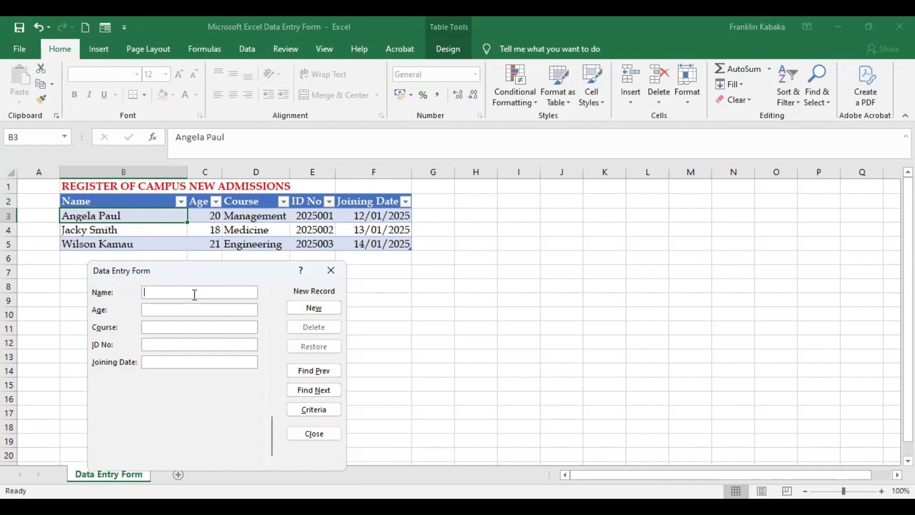
# - Enter the fourth student's full name in the blank record and put Commerce in the Age field
pyautogui.write('Tom ')
pyautogui.write('Millan')
pyautogui.write('Commer')
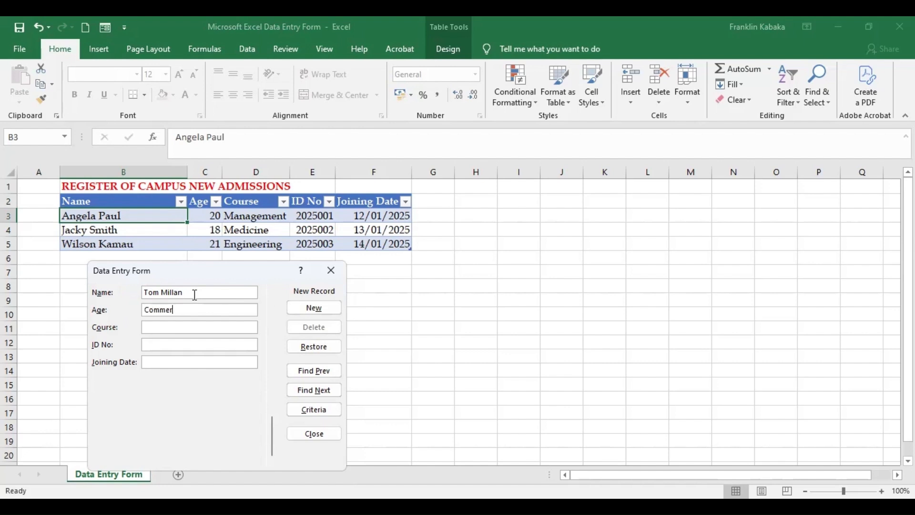
pyautogui.write('ce')
pyautogui.press('Tab')
# - Replace the misplaced text in the fourth record's Age field with 25 and set the course to Commerce
pyautogui.click(189, 310)
pyautogui.press('BackSpace')
pyautogui.press('BackSpace')
pyautogui.press('BackSpace')
pyautogui.press('BackSpace')
pyautogui.press('BackSpace')
pyautogui.press('BackSpace')
pyautogui.press('BackSpace')
pyautogui.press('BackSpace')
pyautogui.write('25Coo')
pyautogui.press('BackSpace')
pyautogui.write('mmerce')
pyautogui.press('Tab')
# - Complete the fourth record with its ID number and joining date 15/01/2025, and add it to the table
pyautogui.write('202500')
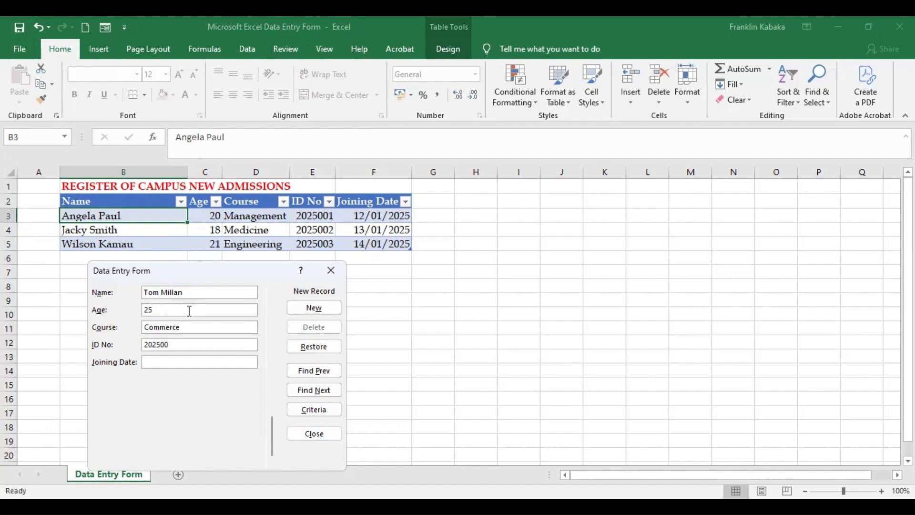
pyautogui.write('4')
pyautogui.press('Tab')
pyautogui.write('15/01/2025')
pyautogui.click(314, 308)
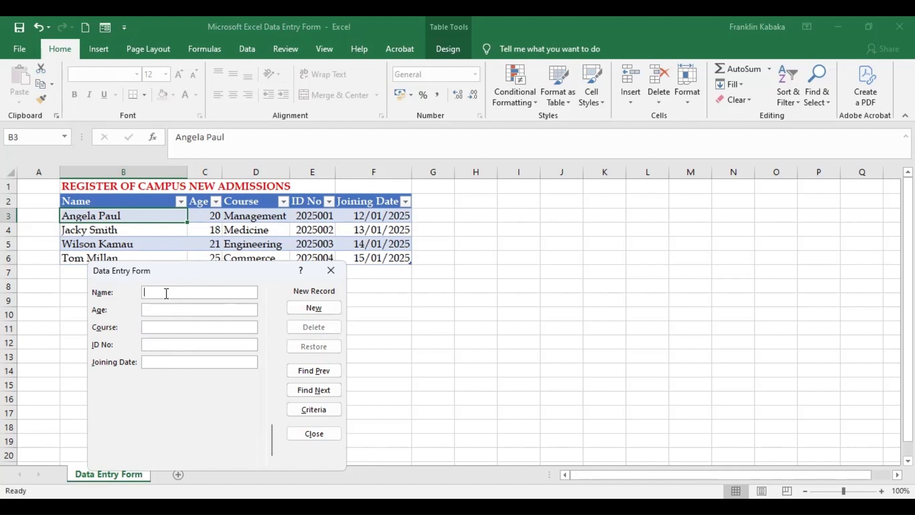
# - Fill in the fifth student's full name, age 19 and course Procurement in the blank record
pyautogui.write('Mer')
pyautogui.write('cy')
pyautogui.write(' Okore')
pyautogui.write('19')
pyautogui.press('Tab')
pyautogui.write('Procurement')
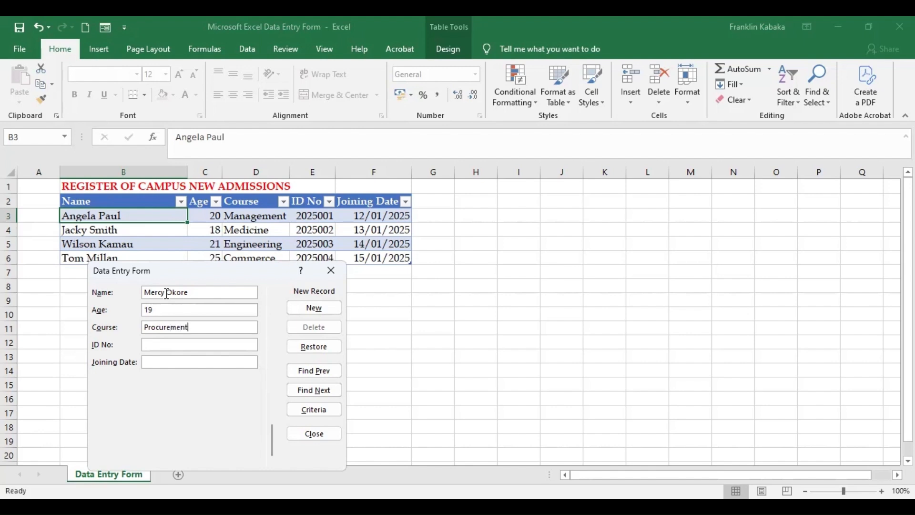
# - Add the fifth record with its ID number and joining date 13/01/2025, and move the form off the table
pyautogui.press('Tab')
pyautogui.write('2025005')
pyautogui.press('Tab')
pyautogui.write('13/01/2025')
pyautogui.press('Return')
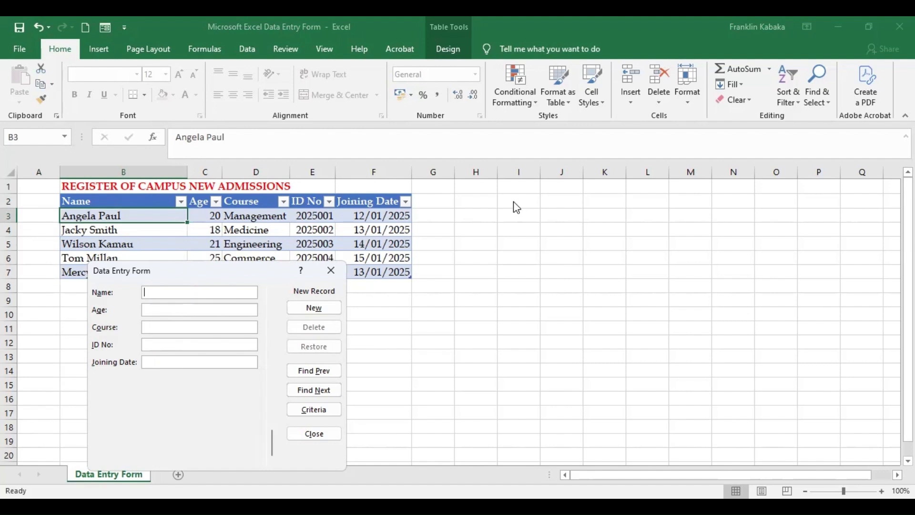
pyautogui.moveTo(183, 272); pyautogui.dragTo(513, 202)
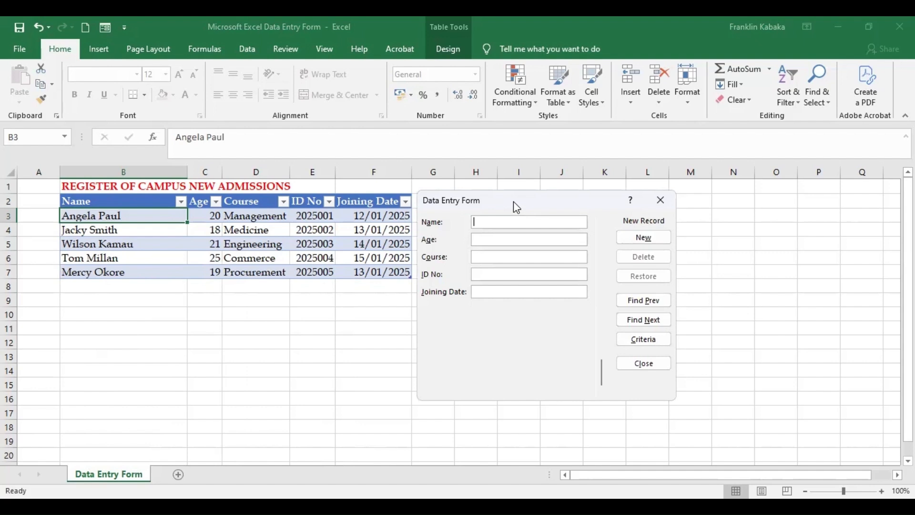
# - Add the sixth record with the student's full name, age 27, course Medicine, ID number and joining date 19/01/2025
pyautogui.write('Salm')
pyautogui.write('27')
pyautogui.write('Medicine')
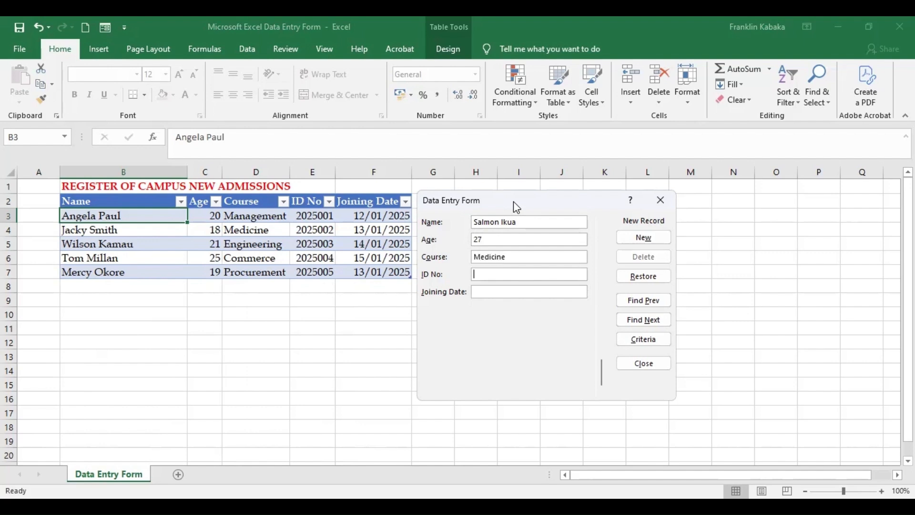
pyautogui.write('202500619/01/2025')
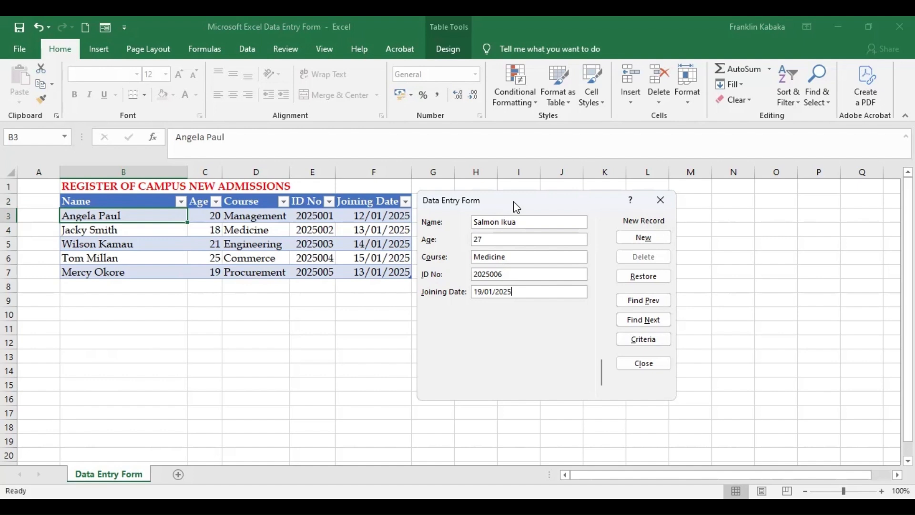
pyautogui.press('Return')
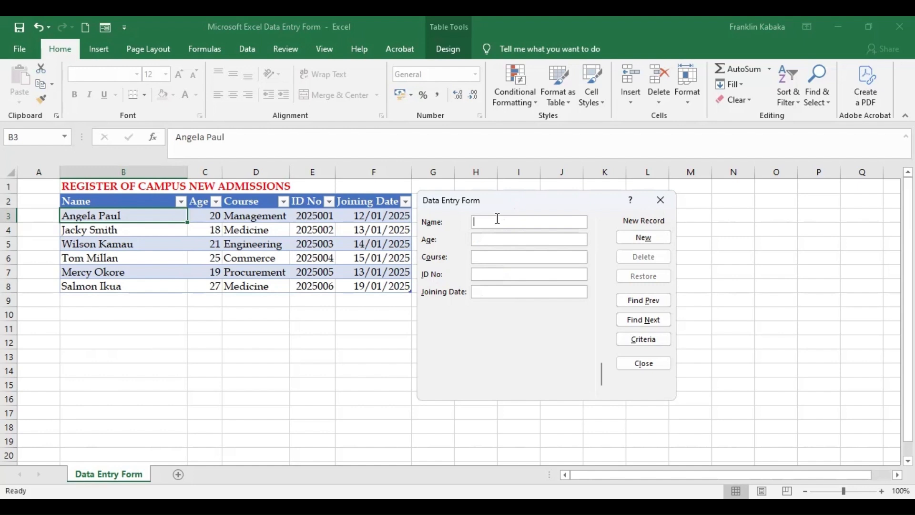
# - Add the seventh record with the student's full name, age 34, course Medicine, ID number and joining date 15/01/2025
pyautogui.write('Milcen Okonkwo')
pyautogui.press('Tab')
pyautogui.write('34')
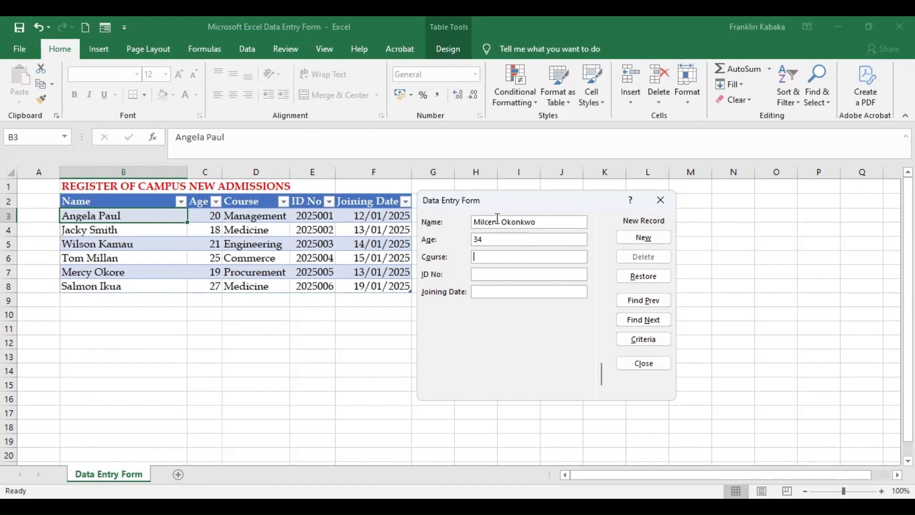
pyautogui.write('Medicine')
pyautogui.write('2025')
pyautogui.write('006')
pyautogui.press('Tab')
pyautogui.write('15/01/2025')
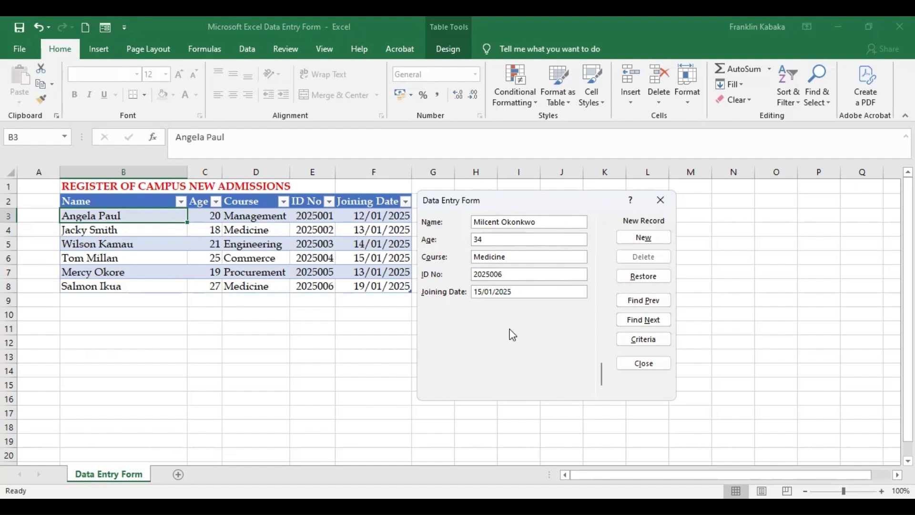
pyautogui.press('Return')
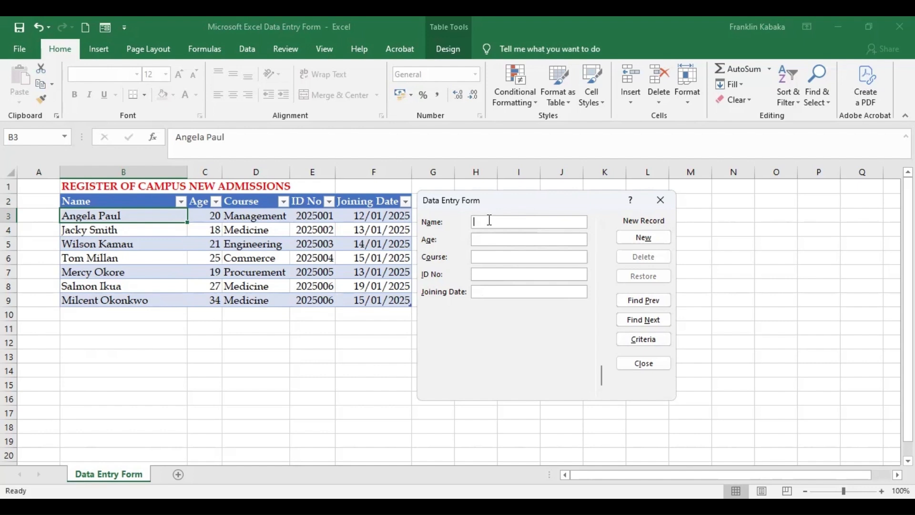
# - Fill in the eighth student's full name, age 37 and course Journalism in the blank record
pyautogui.write('Oga')
pyautogui.write('Wan')
pyautogui.write('yola')
pyautogui.write('37')
pyautogui.press('Tab')
pyautogui.write('Journalism')
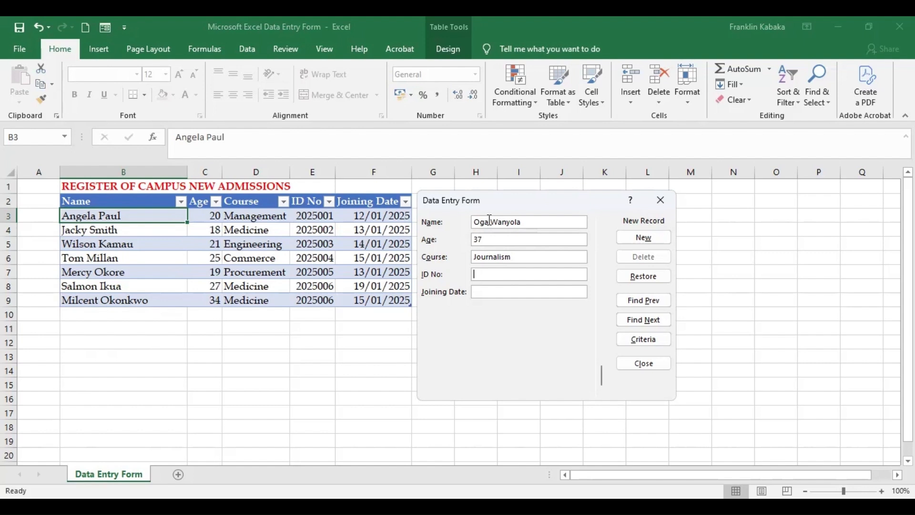
# - Complete the eighth record with its ID number and joining date 09/01/2025, and add it to the table
pyautogui.write('2025006')
pyautogui.press('BackSpace')
pyautogui.write('7')
pyautogui.write('09/01/2025')
pyautogui.click(649, 240)
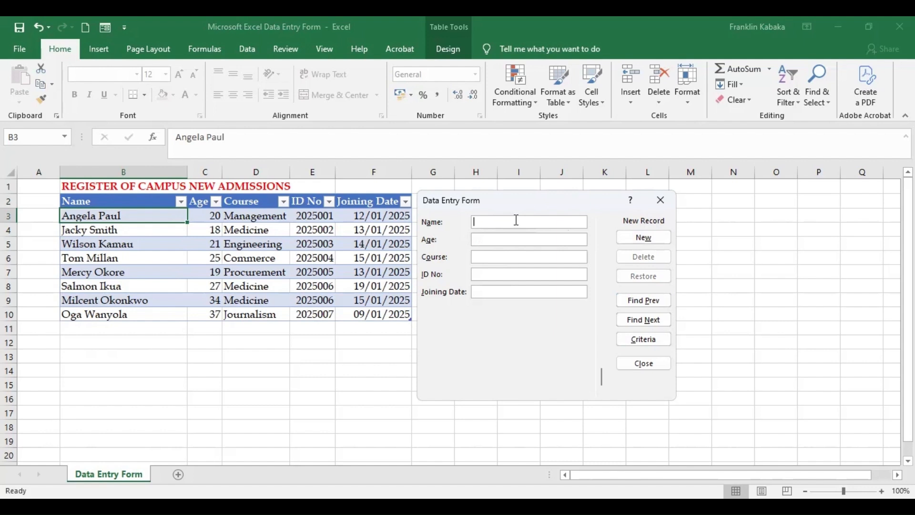
# - Fill in the ninth student's full name, age 31 and course Medicine in the blank record
pyautogui.write('A')
pyautogui.write('win')
pyautogui.write('ja')
pyautogui.write(' Vaid')
pyautogui.write('31')
pyautogui.write('Medicine')
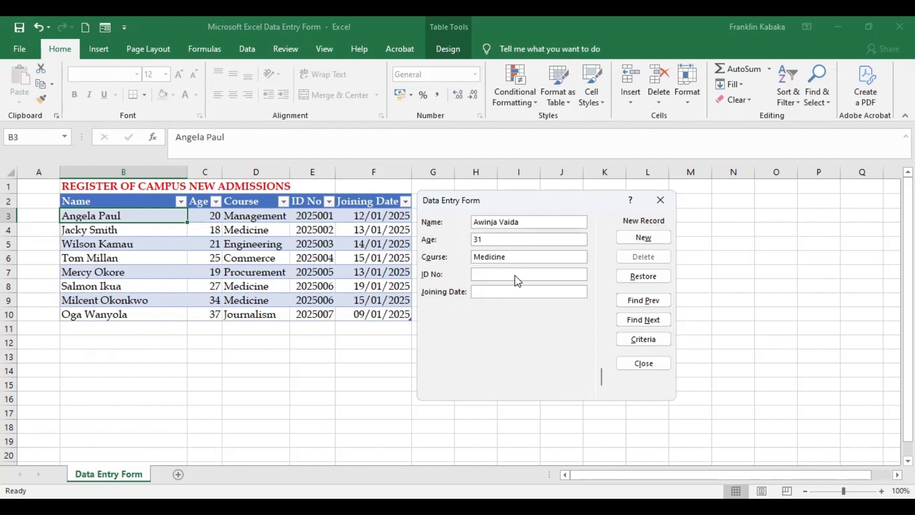
# - Complete the ninth record with its ID number and joining date 12/01/2025, and add it to the table
pyautogui.write('2')
pyautogui.write('12/')
pyautogui.write('01/2025')
pyautogui.click(647, 241)
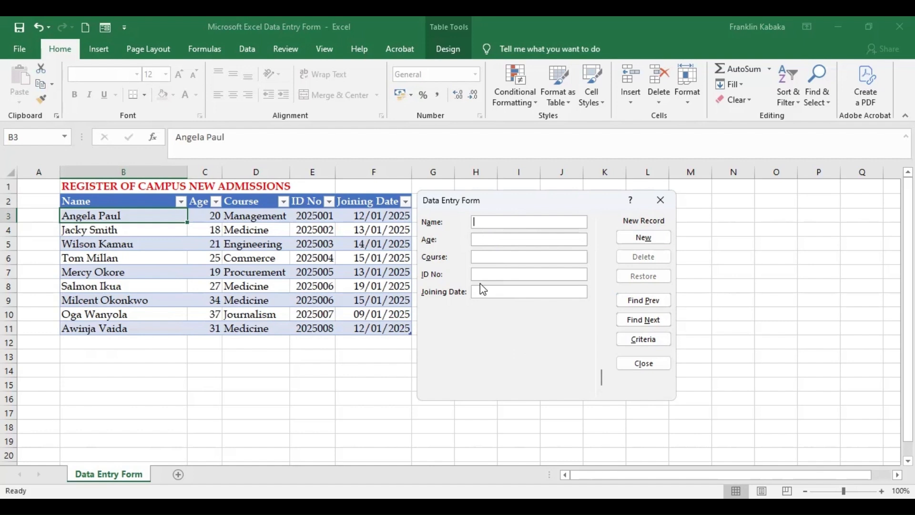
# - Fill in the tenth student's full name, age 37 and course IT in the blank record
pyautogui.write('Steve ')
pyautogui.write('Mukh')
pyautogui.write('asi')
pyautogui.write('3')
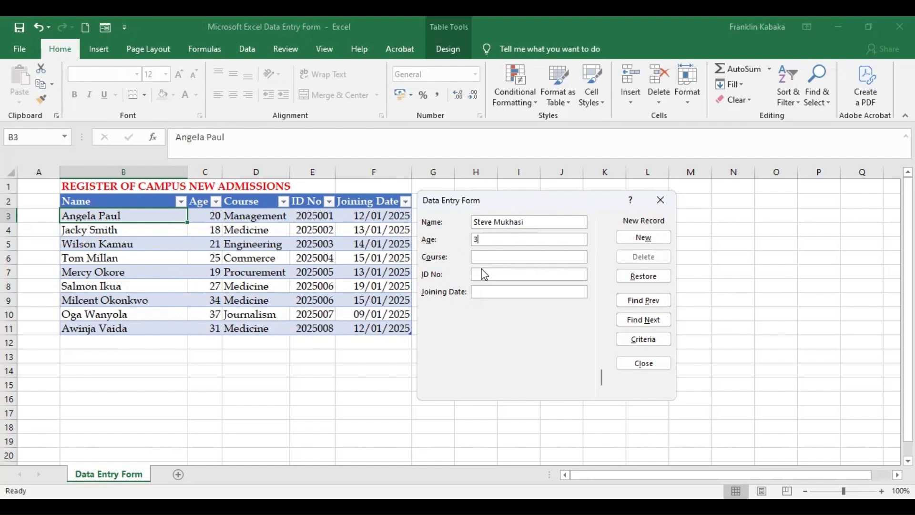
pyautogui.write('7')
pyautogui.write('I')
pyautogui.write('T')
# - Complete the tenth record with its ID number and joining date 16/01/2025, and add it to the table
pyautogui.write('20')
pyautogui.write('25')
pyautogui.write('009')
pyautogui.press('Tab')
pyautogui.write('16.')
pyautogui.press('BackSpace')
pyautogui.write('/01/2025')
pyautogui.press('Return')
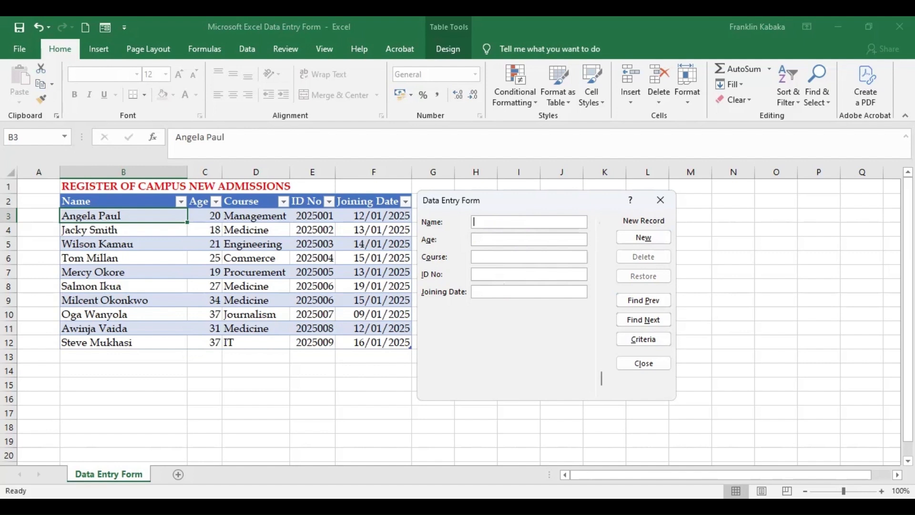
# - Start the eleventh record with the student's full name and age 29
pyautogui.write('T')
pyautogui.write('imothy')
pyautogui.write(' A')
pyautogui.write('nyole')
pyautogui.write('2')
pyautogui.write('9')
pyautogui.press('Tab')
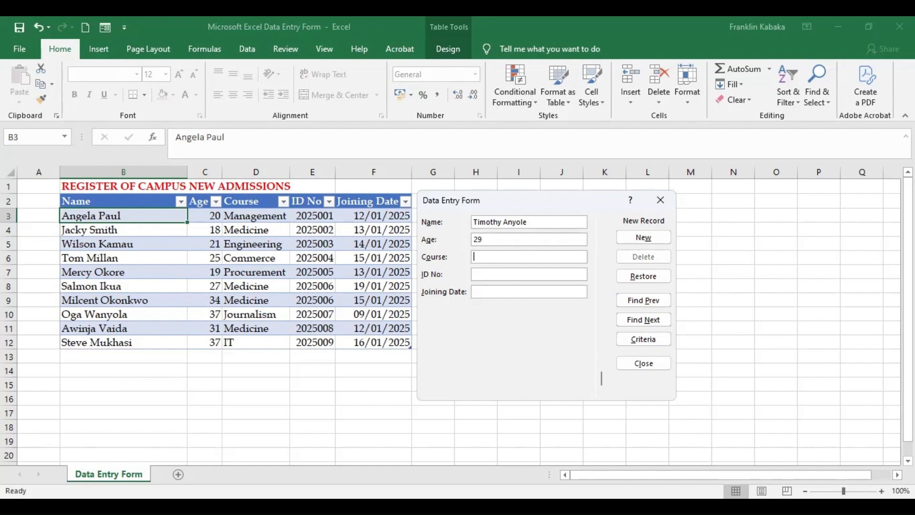
# - Add the eleventh record with course Management, its ID number and joining date 10/01/2025, and close the data form
pyautogui.write('Management2025010')
pyautogui.write('10')
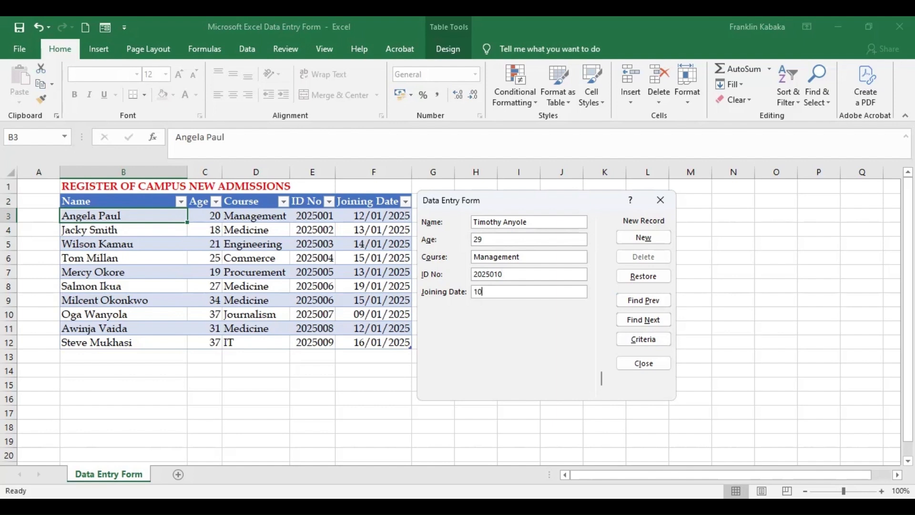
pyautogui.write('/01/2025')
pyautogui.press('Return')
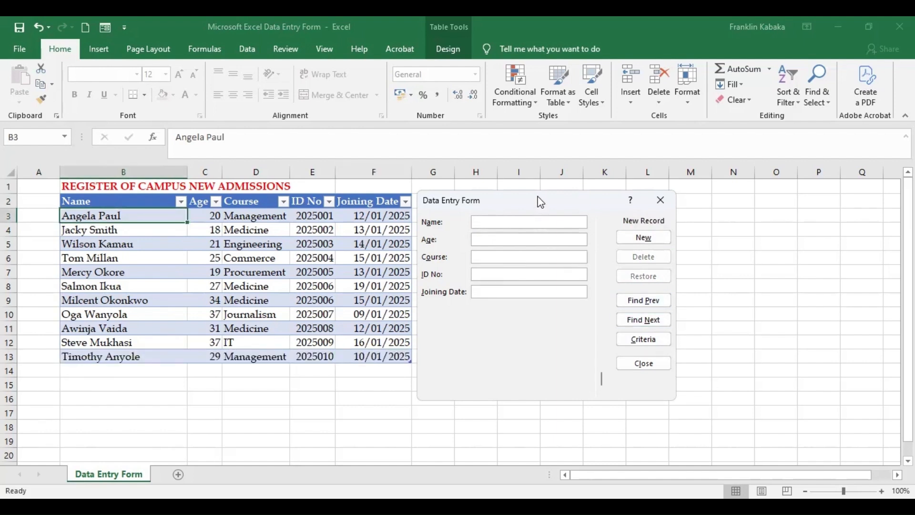
pyautogui.moveTo(541, 202); pyautogui.dragTo(557, 200)
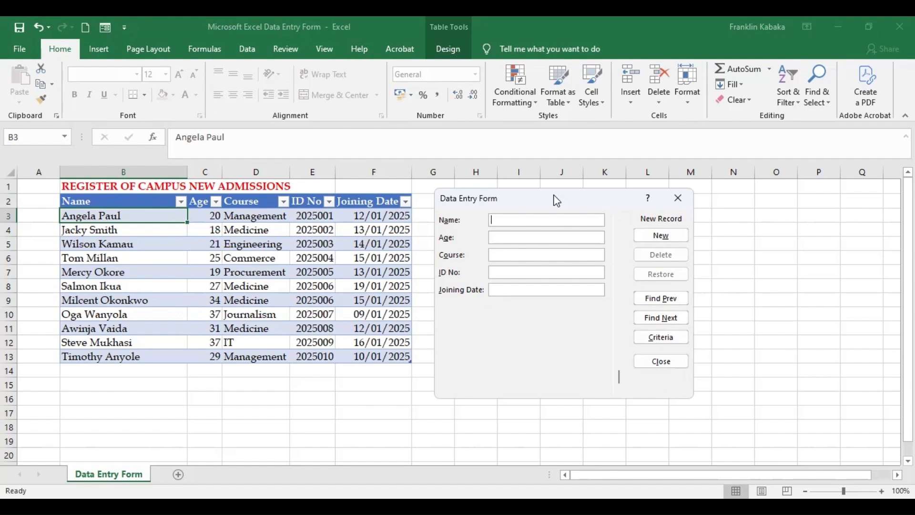
pyautogui.click(658, 361)
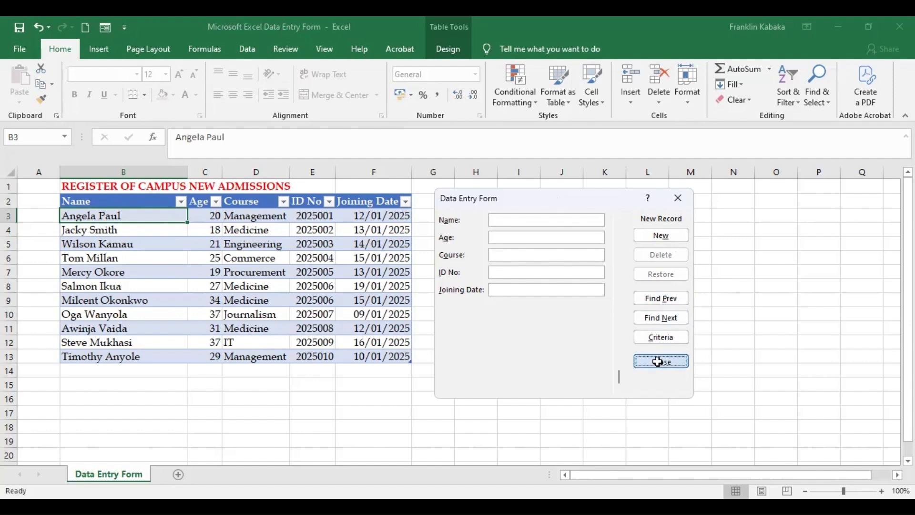
# - Apply All Borders to the whole admissions table, from the Name header down to the last joining date (B2:F13)
pyautogui.click(314, 304)
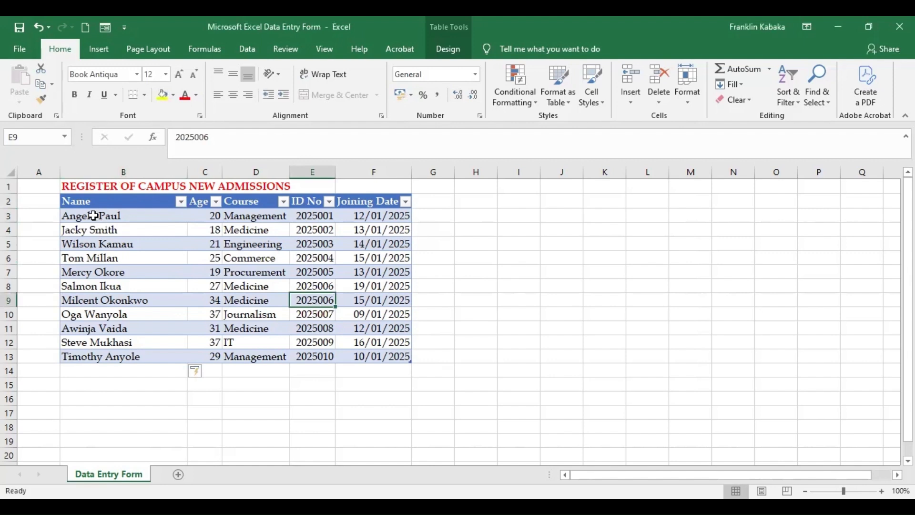
pyautogui.click(83, 199)
pyautogui.moveTo(362, 275); pyautogui.dragTo(353, 359)
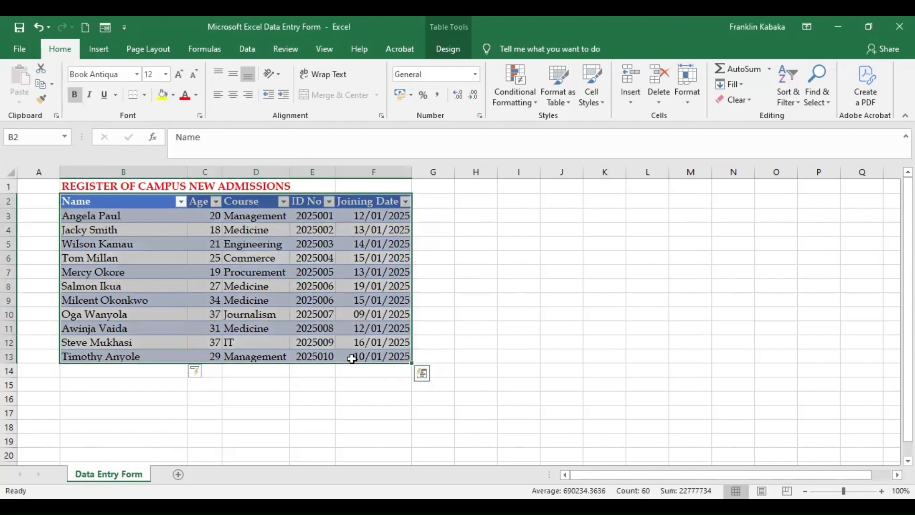
pyautogui.click(145, 96)
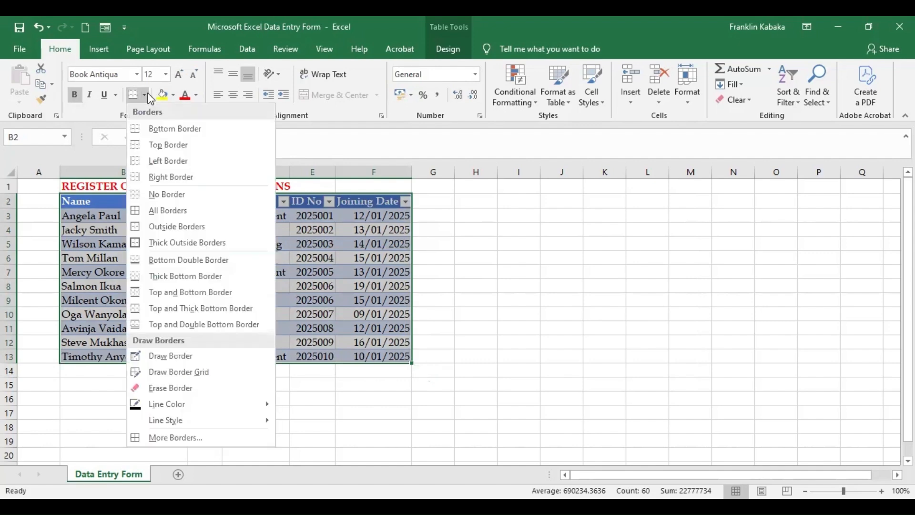
pyautogui.click(138, 215)
pyautogui.click(474, 281)
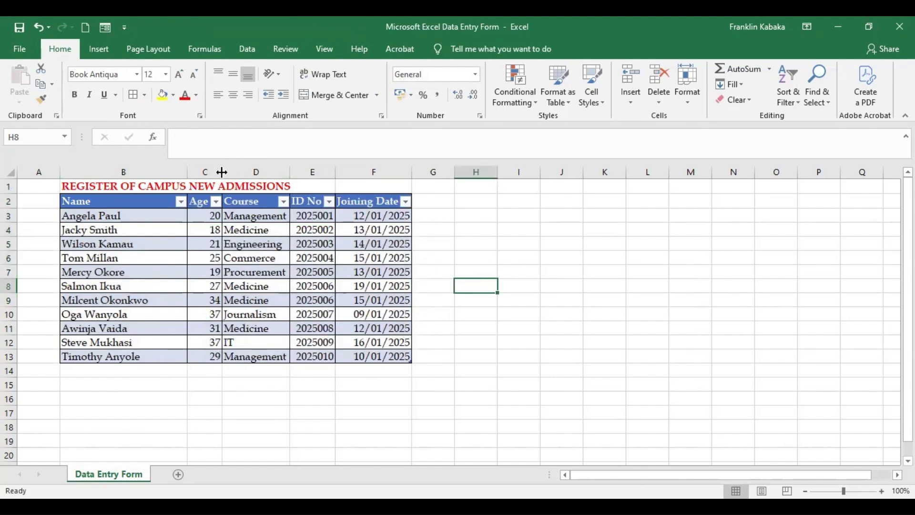
# - Widen the Age column slightly so its header is not crowded by the filter arrow
pyautogui.moveTo(222, 172); pyautogui.dragTo(227, 174)
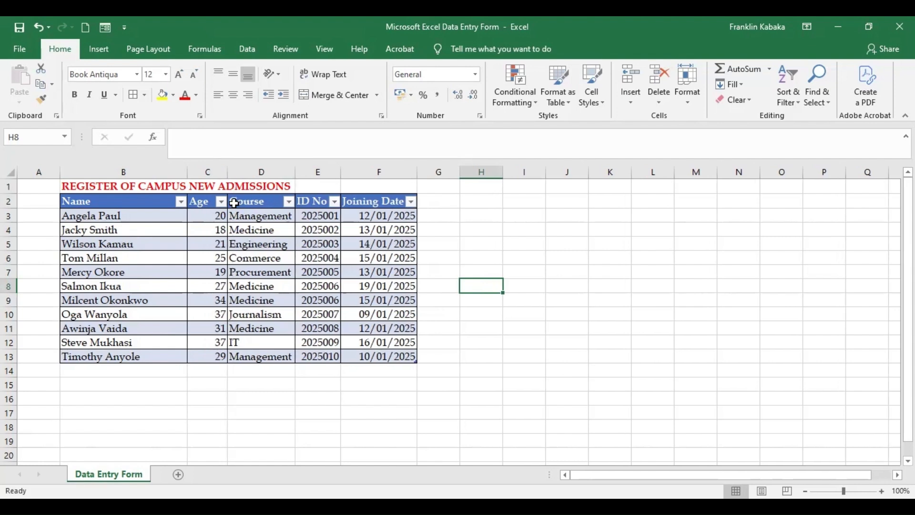
pyautogui.click(250, 270)
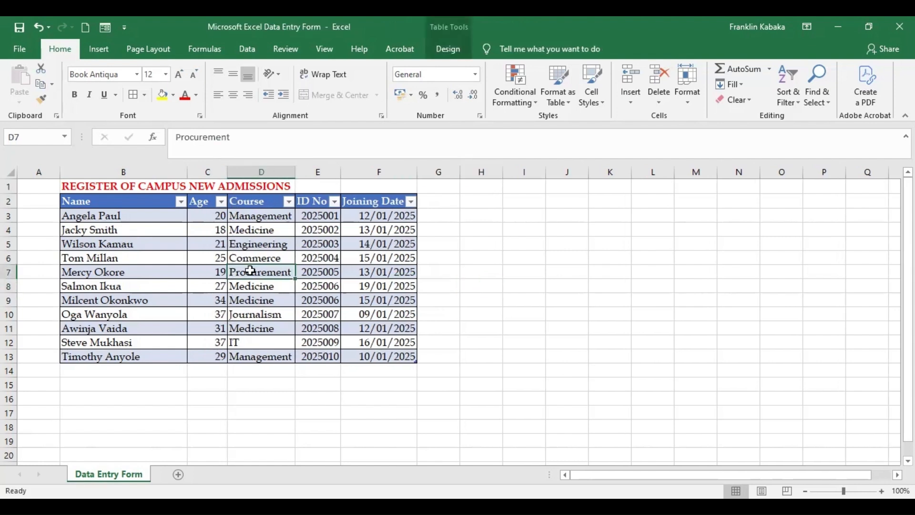
pyautogui.click(92, 199)
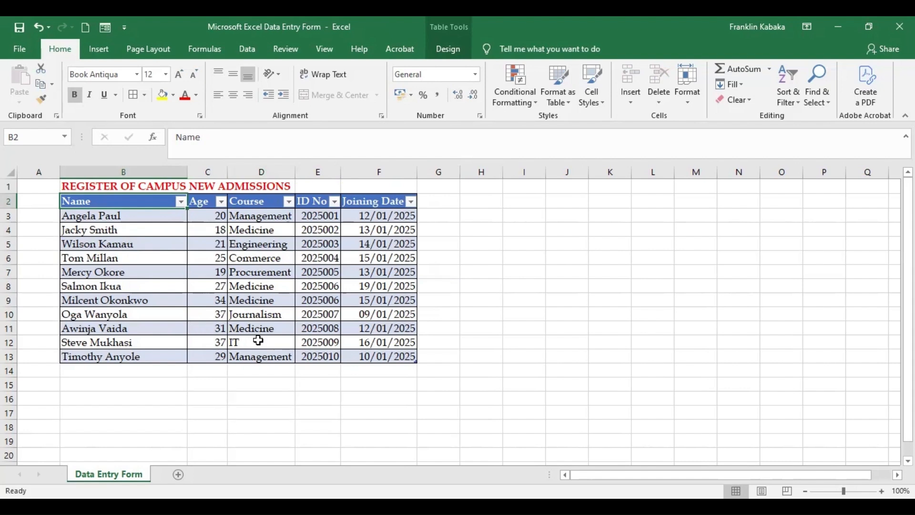
# - Reopen the table's data form, step forward through the student records to the last one, bring up a blank record and close the form
pyautogui.click(170, 317)
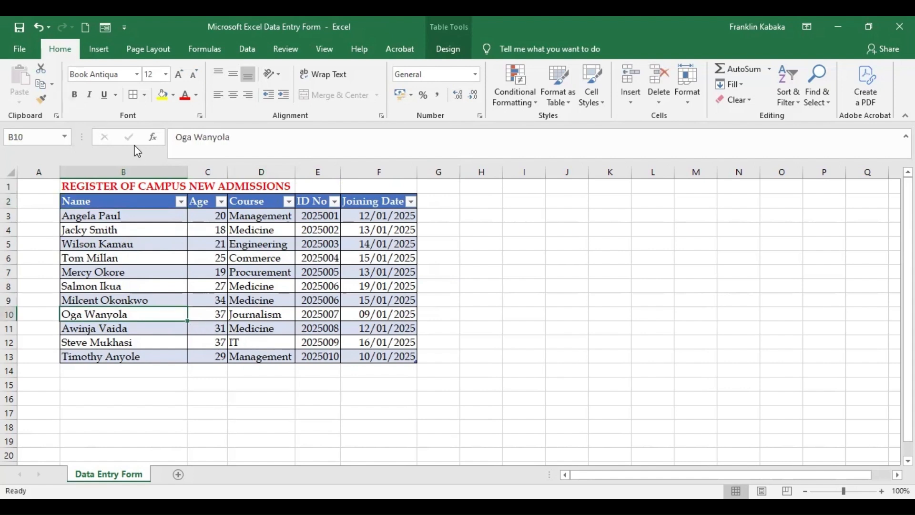
pyautogui.click(104, 27)
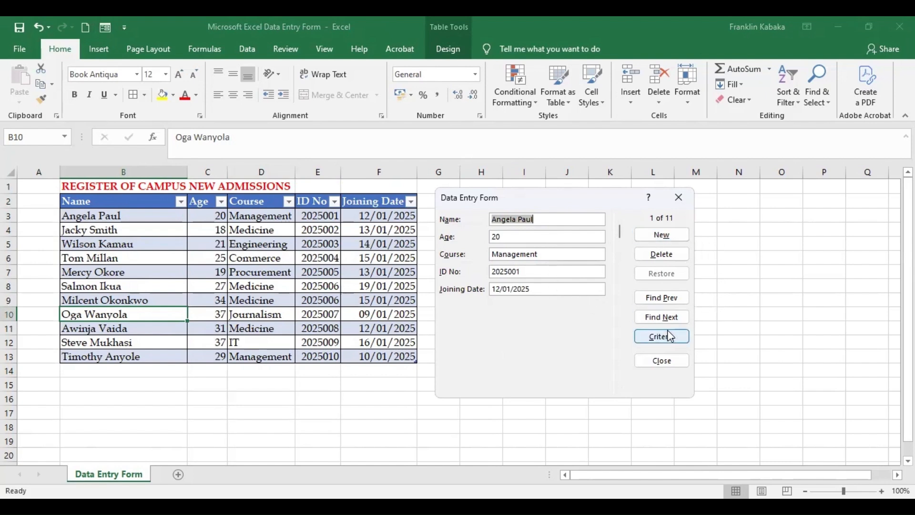
pyautogui.click(663, 316)
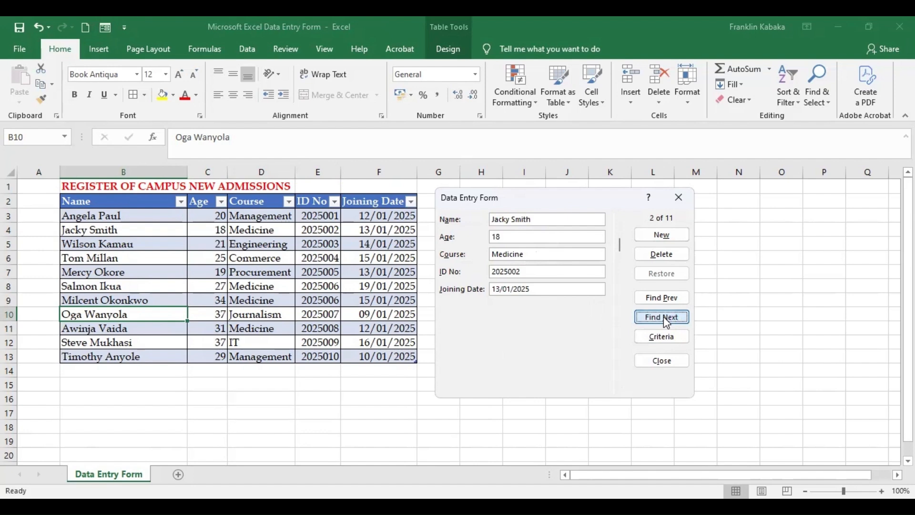
pyautogui.click(664, 317)
pyautogui.click(663, 316)
pyautogui.click(663, 317)
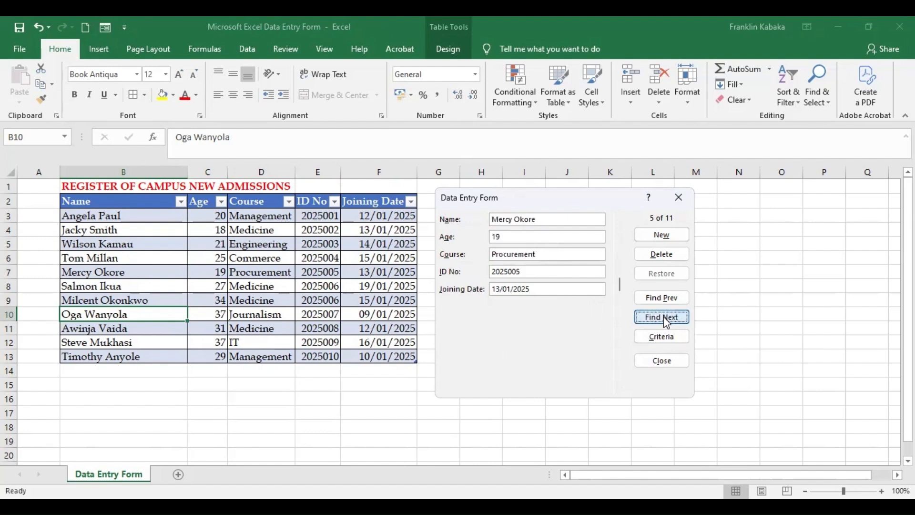
pyautogui.click(663, 316)
pyautogui.click(664, 317)
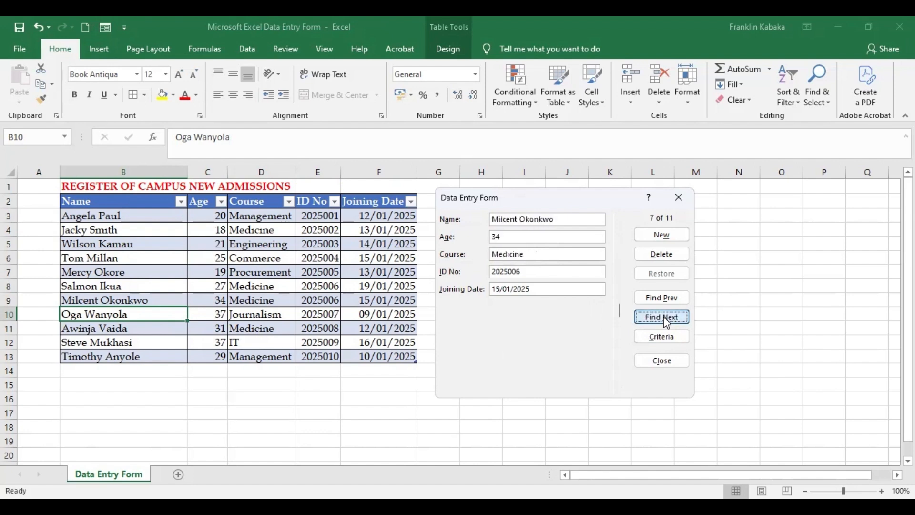
pyautogui.click(663, 317)
pyautogui.click(663, 316)
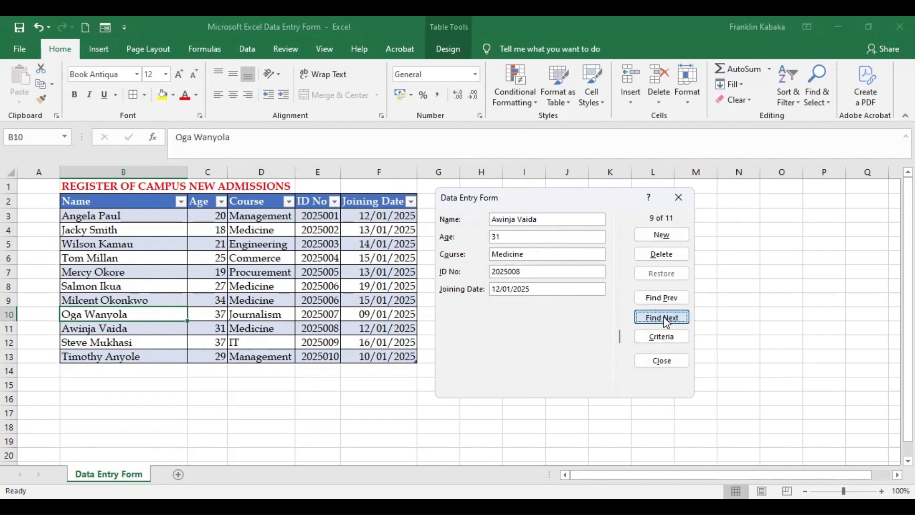
pyautogui.click(663, 317)
pyautogui.click(663, 316)
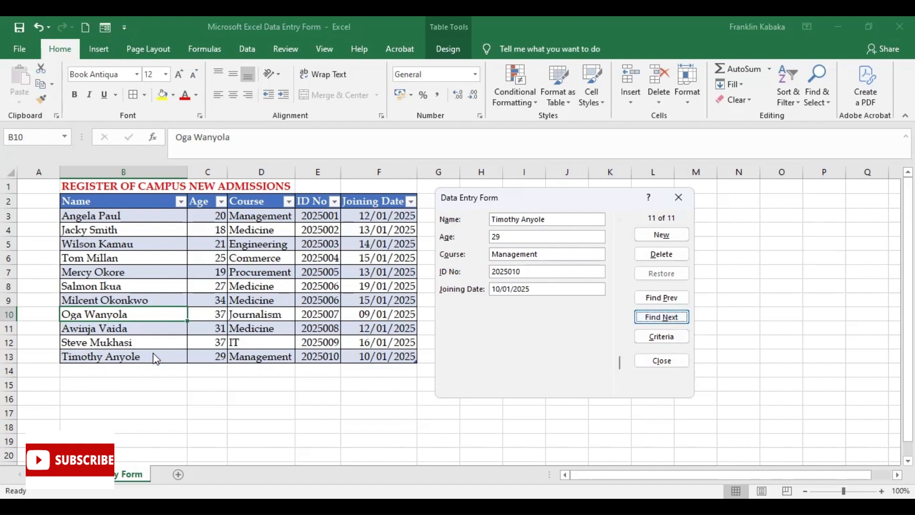
pyautogui.click(661, 238)
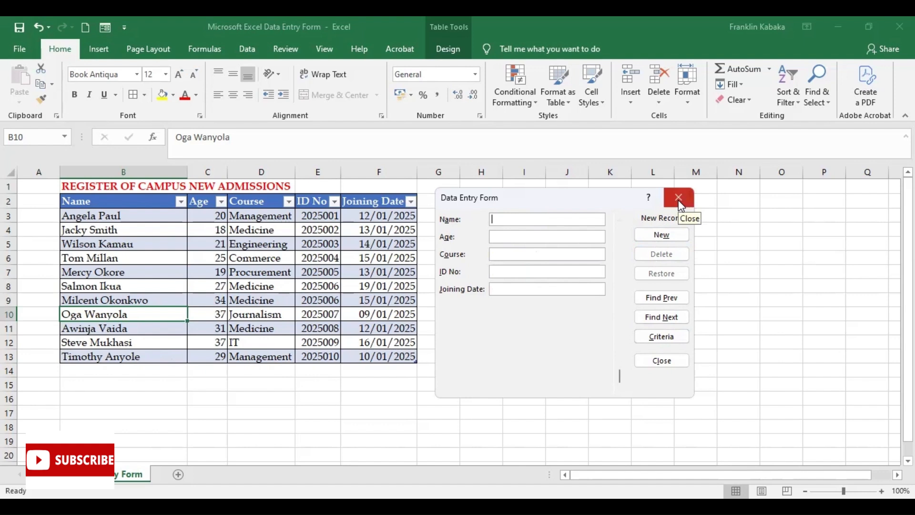
pyautogui.click(662, 361)
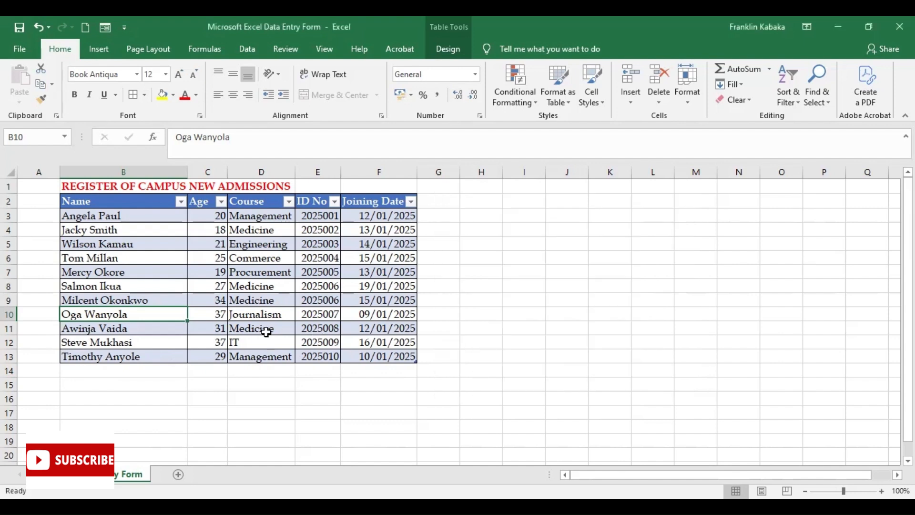
pyautogui.click(118, 354)
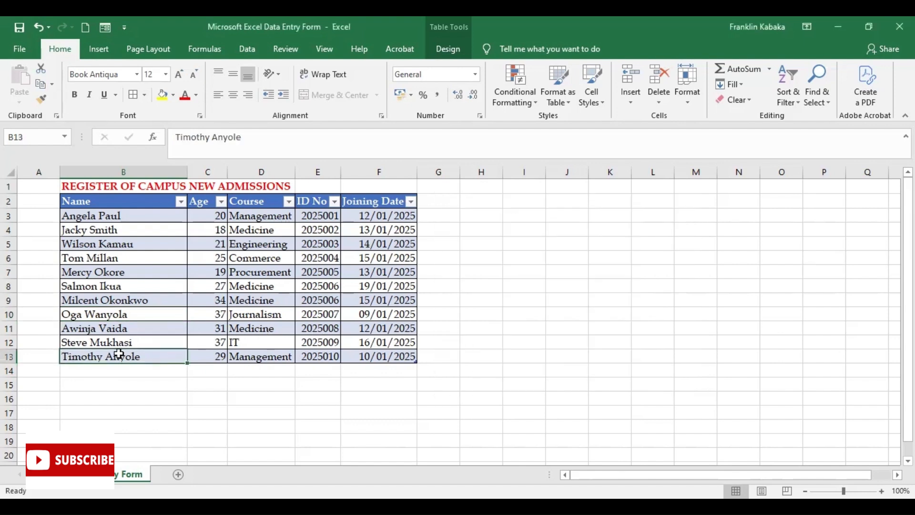